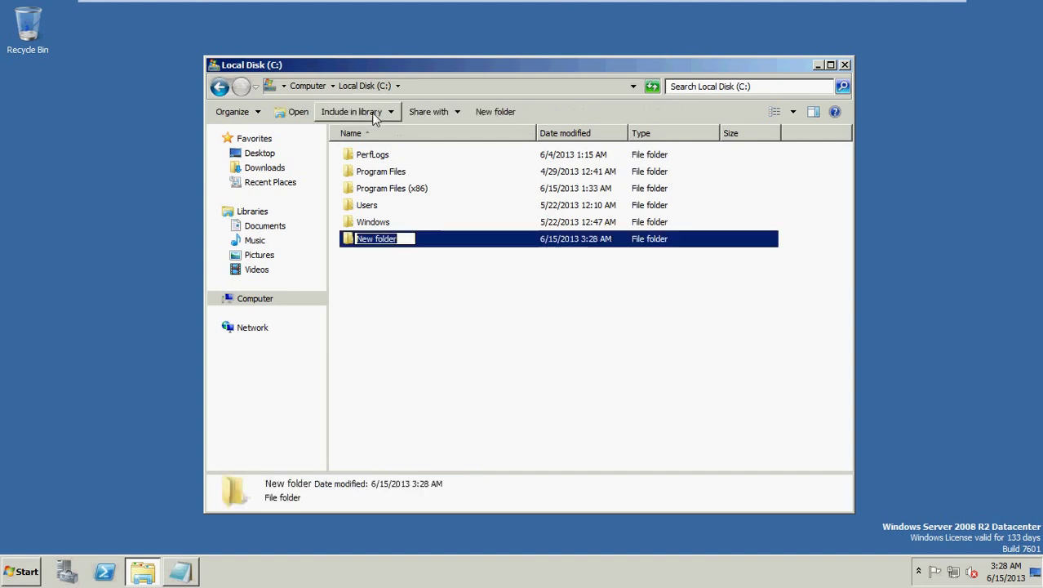
Name the new folder on drive C: "Backup Data" and open it
type("Backup Data")
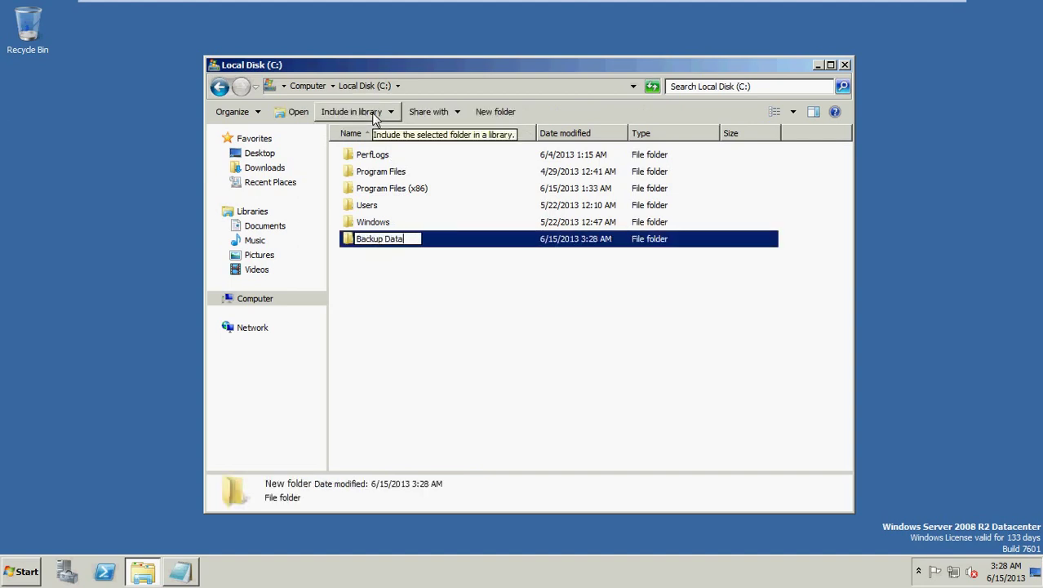
key("Return")
key("Return")
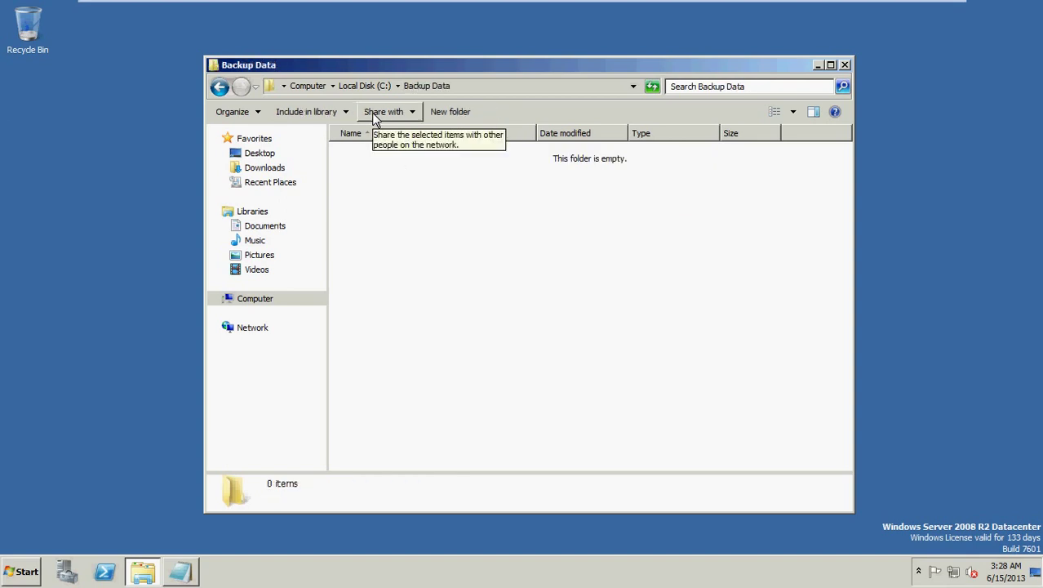
left_click(450, 113)
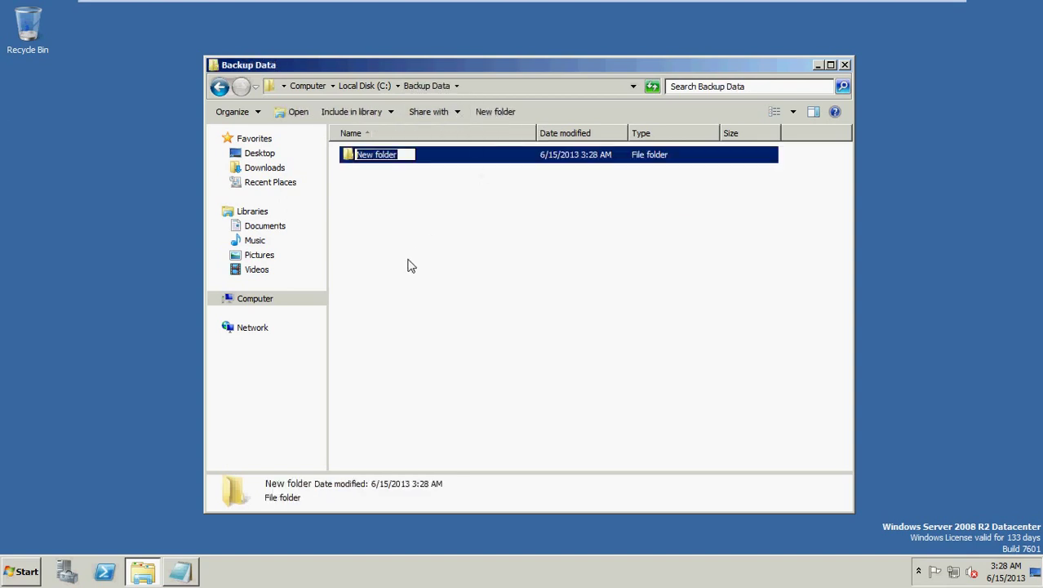
left_click(395, 225)
left_click(389, 157)
key("Delete")
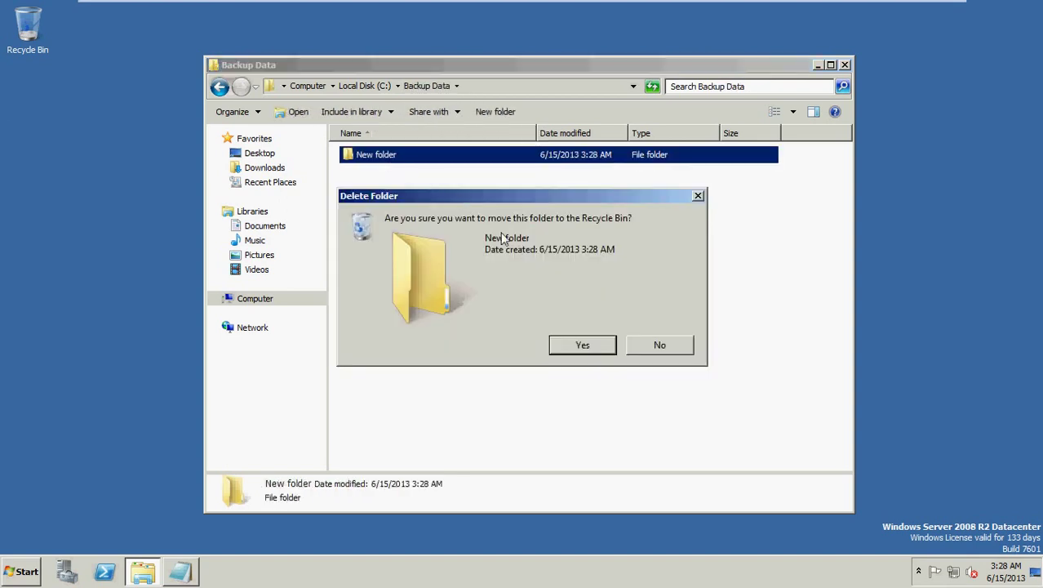
left_click(573, 352)
Create a text document named "Backup" in the Backup Data folder and open it in Notepad
right_click(392, 205)
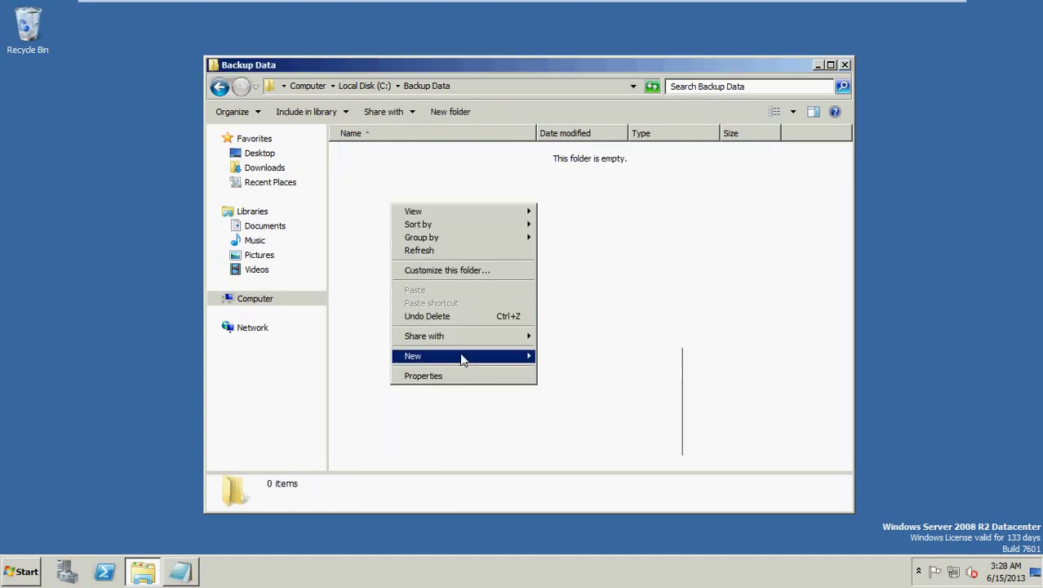
mouse_move(462, 356)
left_click(592, 432)
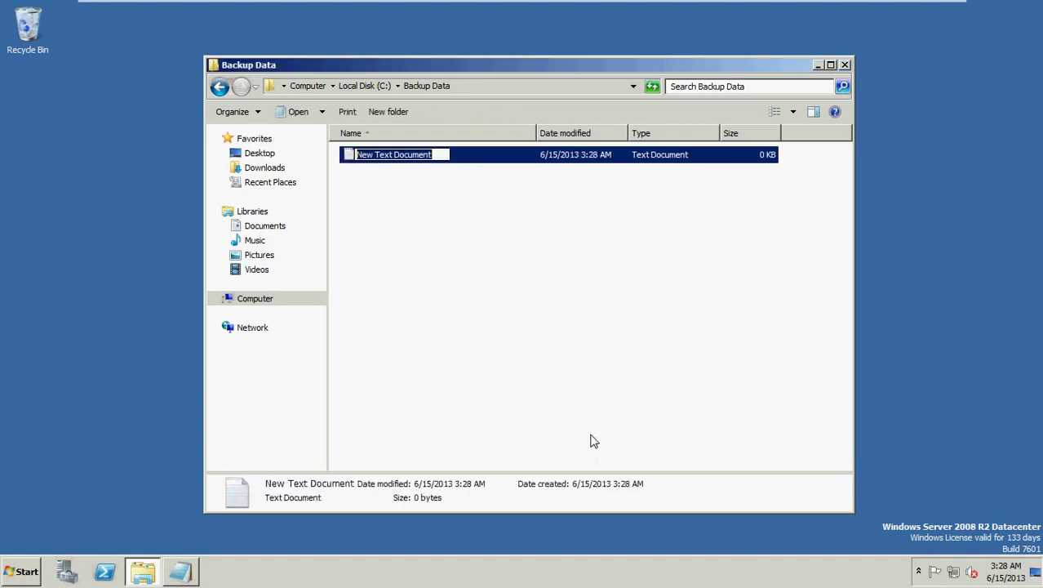
type("Backu")
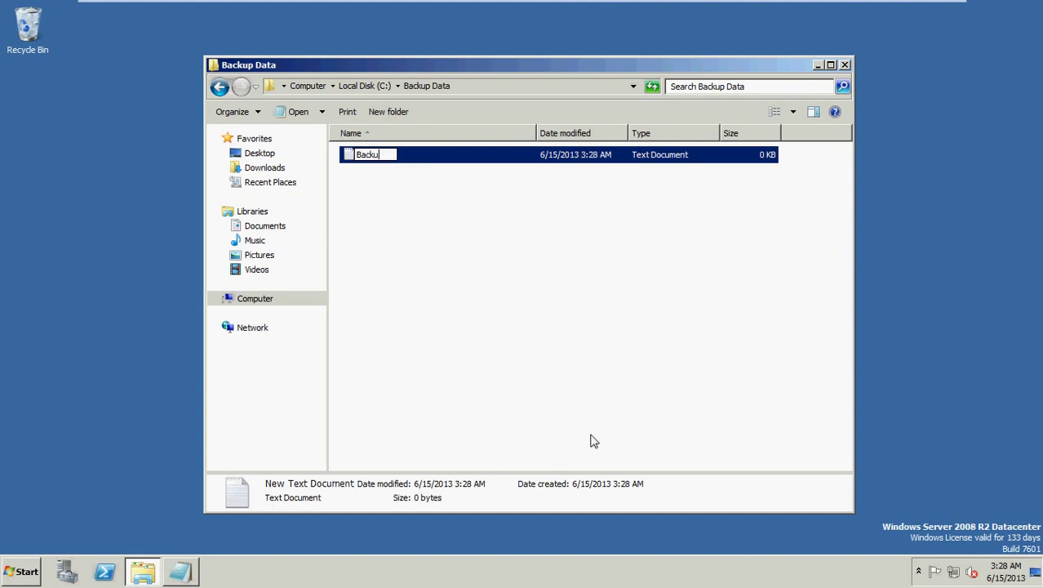
key("Return")
key("Return")
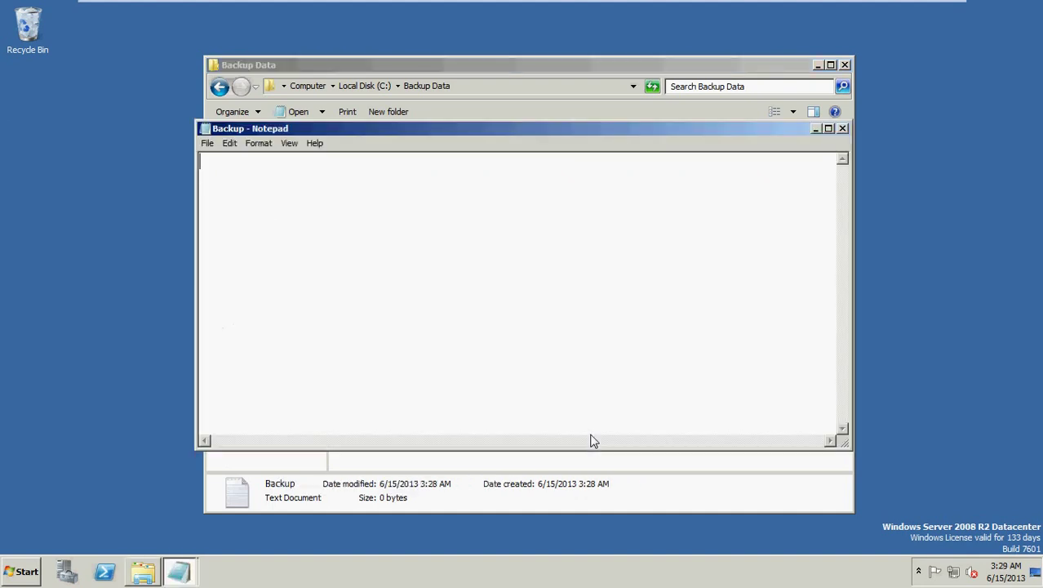
Write "This is Original...." in the Backup document, then save and close it
type("This is Original....")
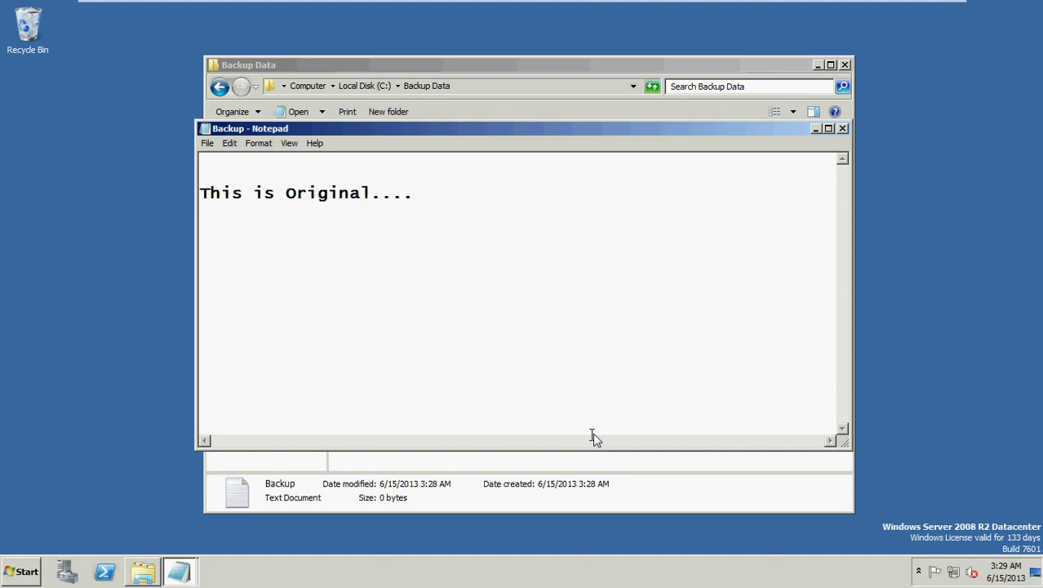
right_click(593, 441)
left_click(782, 200)
left_click(842, 129)
left_click(496, 295)
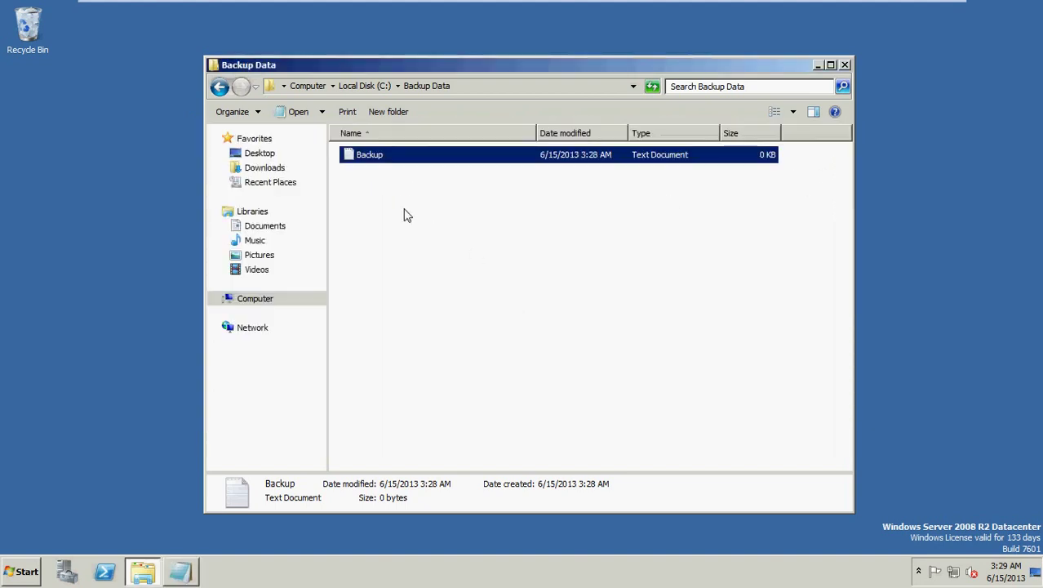
Reopen the Backup document to check its saved text, then close it and the folder window
double_click(390, 160)
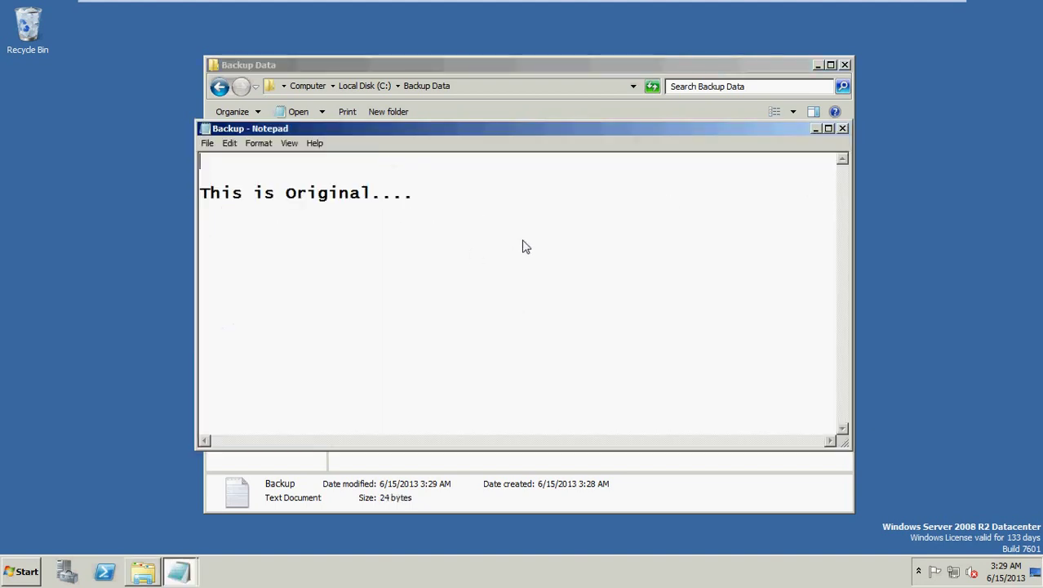
left_click(842, 129)
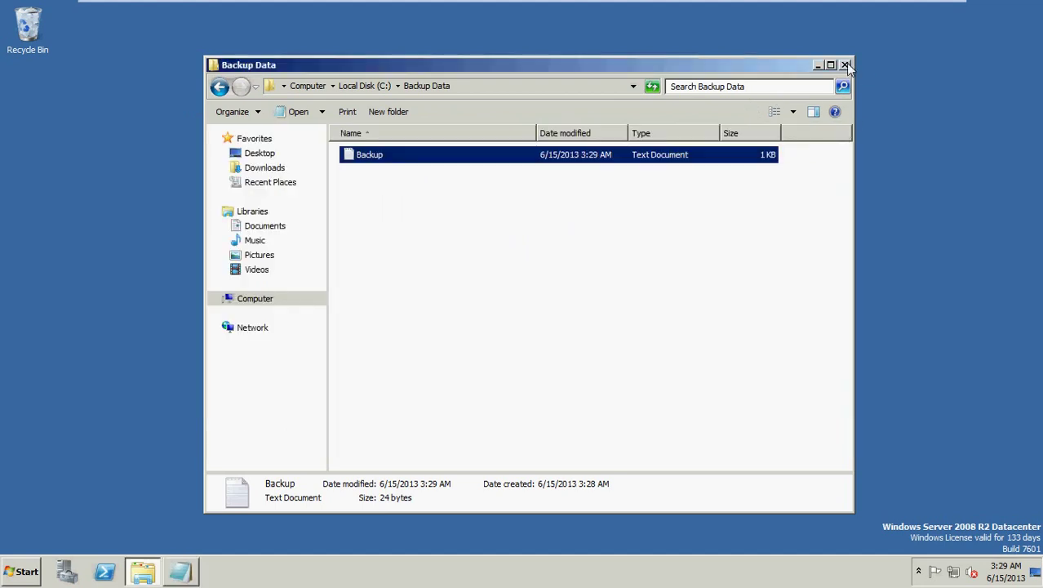
left_click(845, 65)
Open the Shadow Copies properties of Local Disk (C:)
key("super")
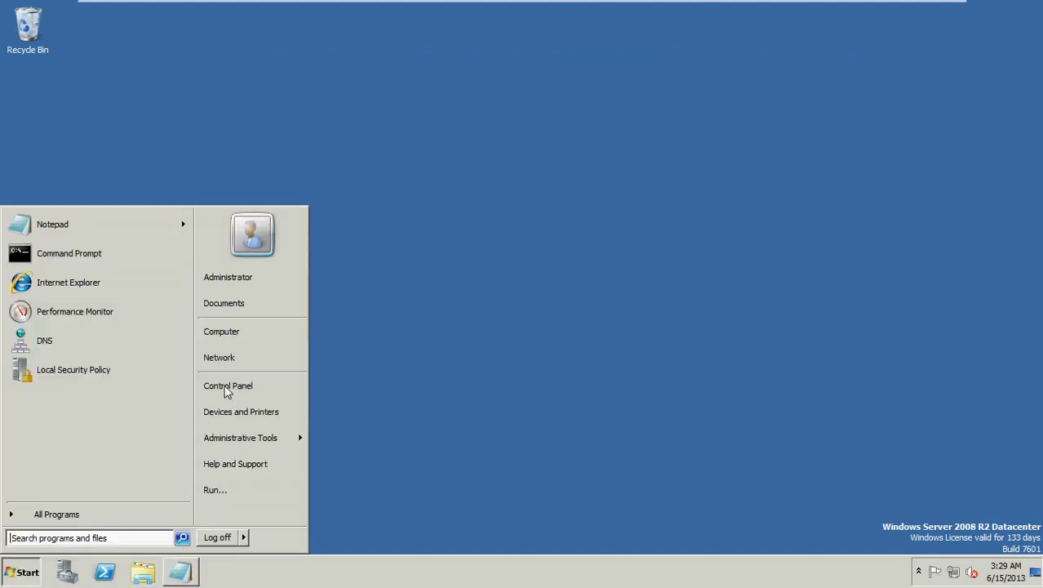
left_click(257, 329)
left_click(411, 176)
right_click(417, 161)
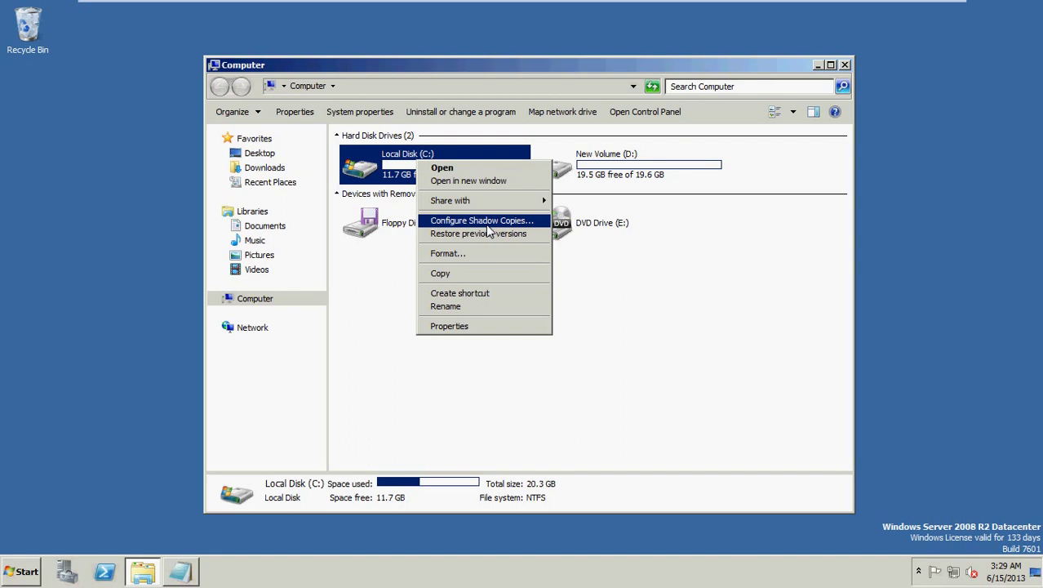
left_click(470, 327)
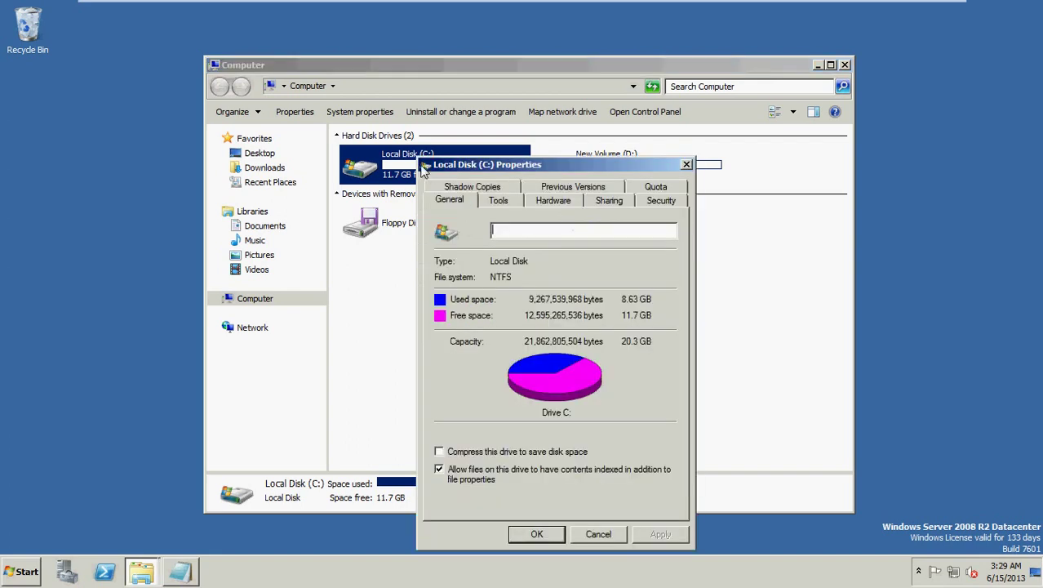
left_click(473, 188)
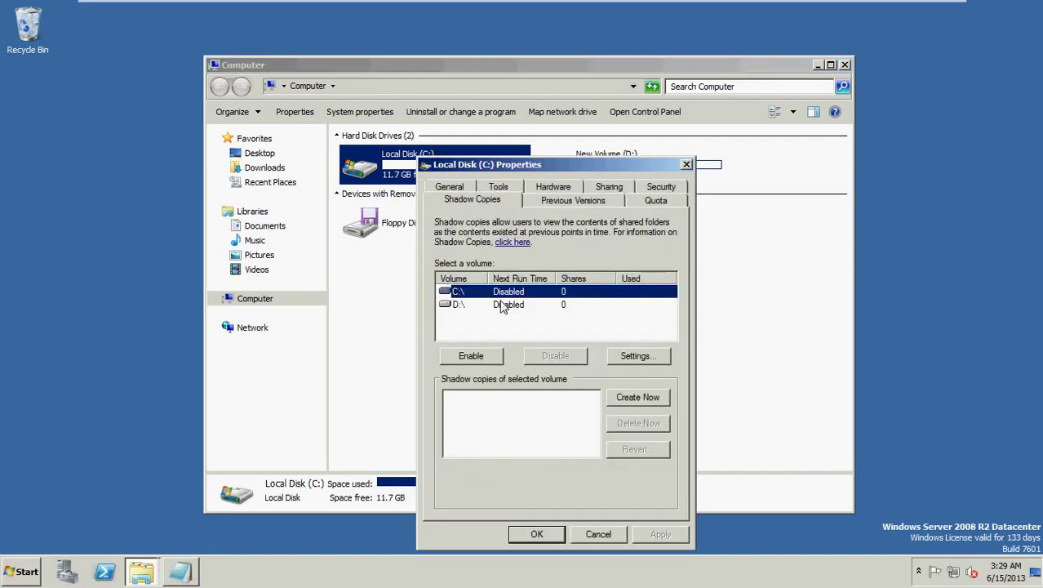
Set the shadow copy storage area for volume C:\ to D:\ with the Use limit option selected
left_click(630, 356)
left_click(457, 248)
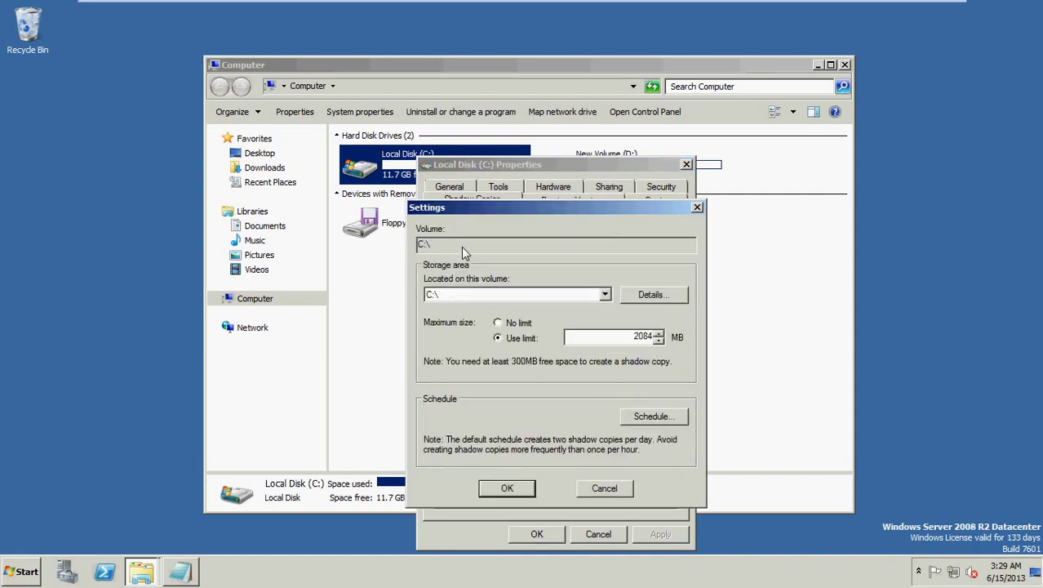
left_click(460, 295)
left_click(527, 314)
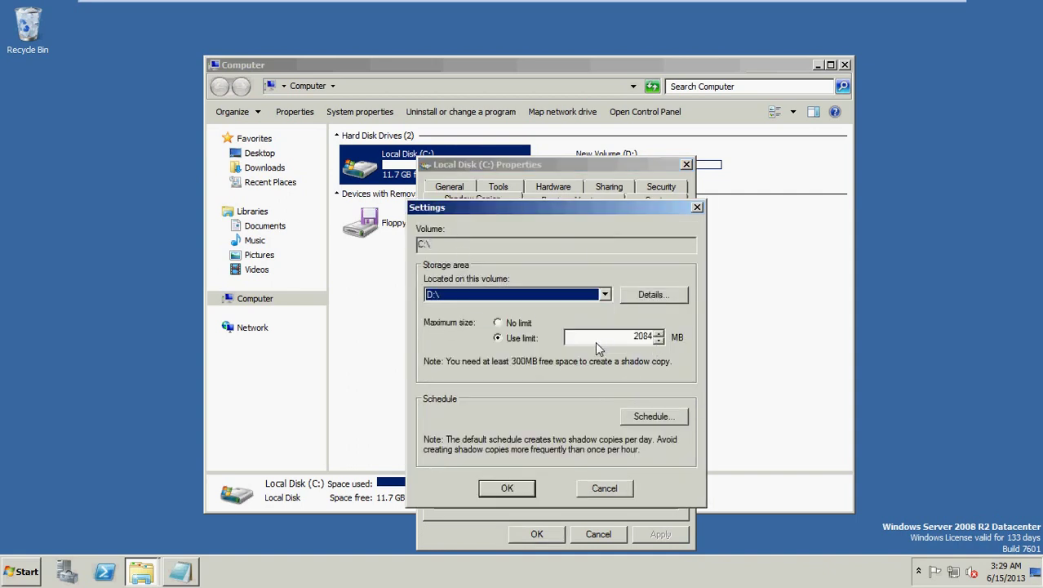
left_click(595, 341)
left_click_drag(617, 341, 718, 339)
left_click(514, 324)
left_click(521, 338)
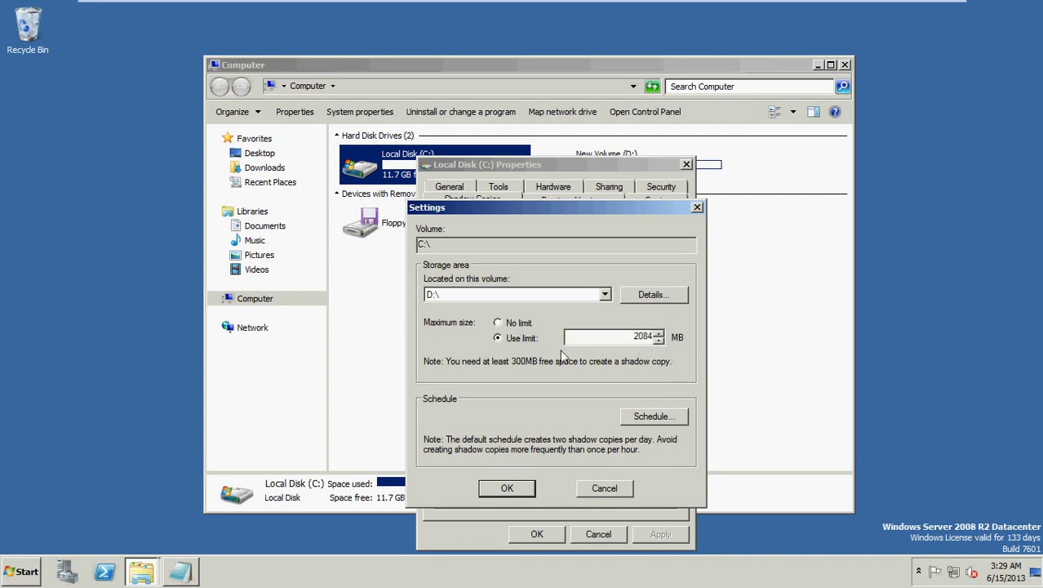
Review the existing shadow copy schedules for C:\ and add a new schedule with the task set to Daily
left_click(654, 418)
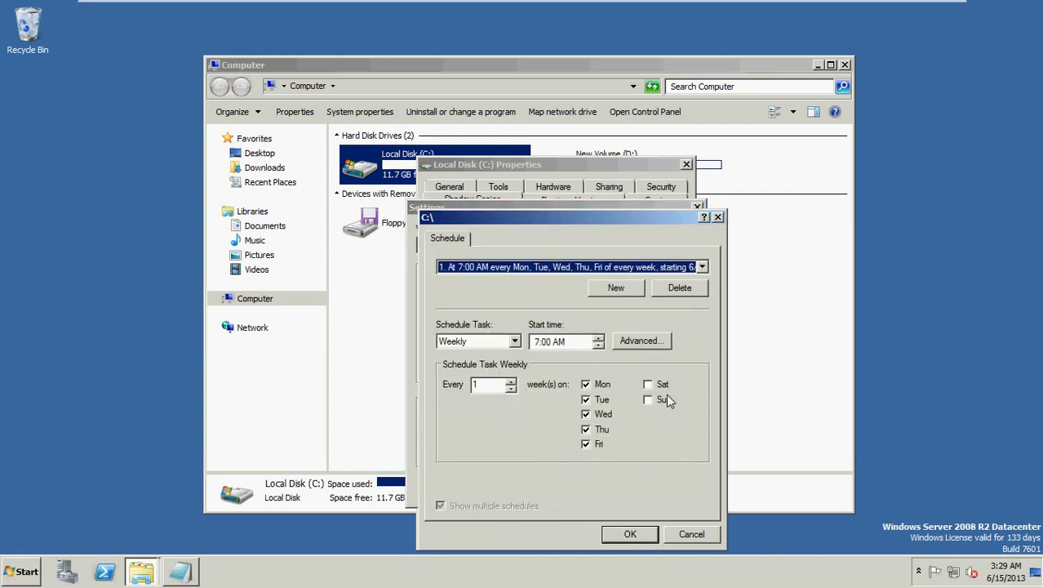
left_click(520, 266)
left_click(493, 291)
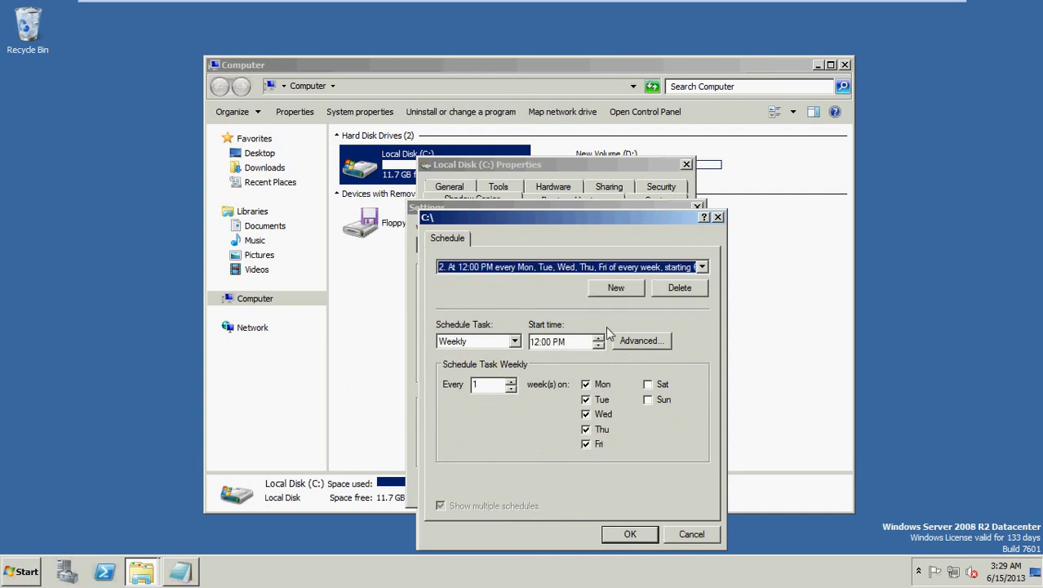
left_click(523, 266)
left_click(493, 279)
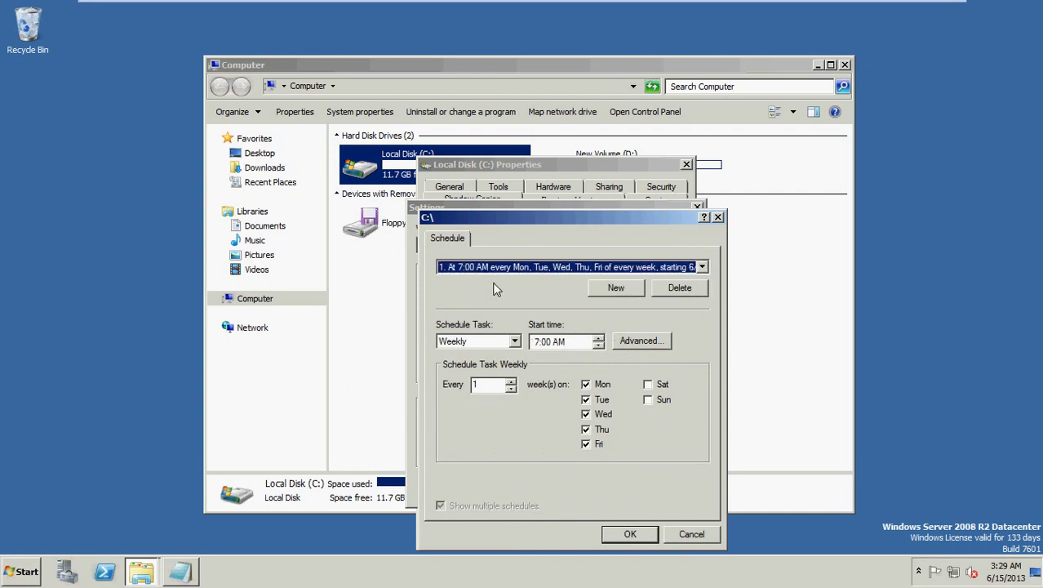
left_click(615, 287)
left_click(480, 343)
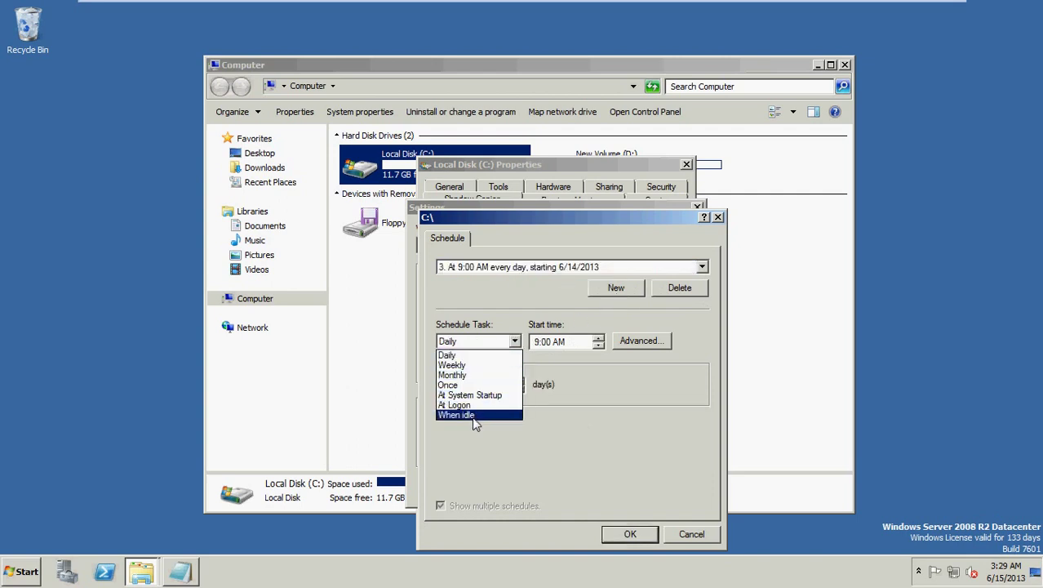
left_click(465, 356)
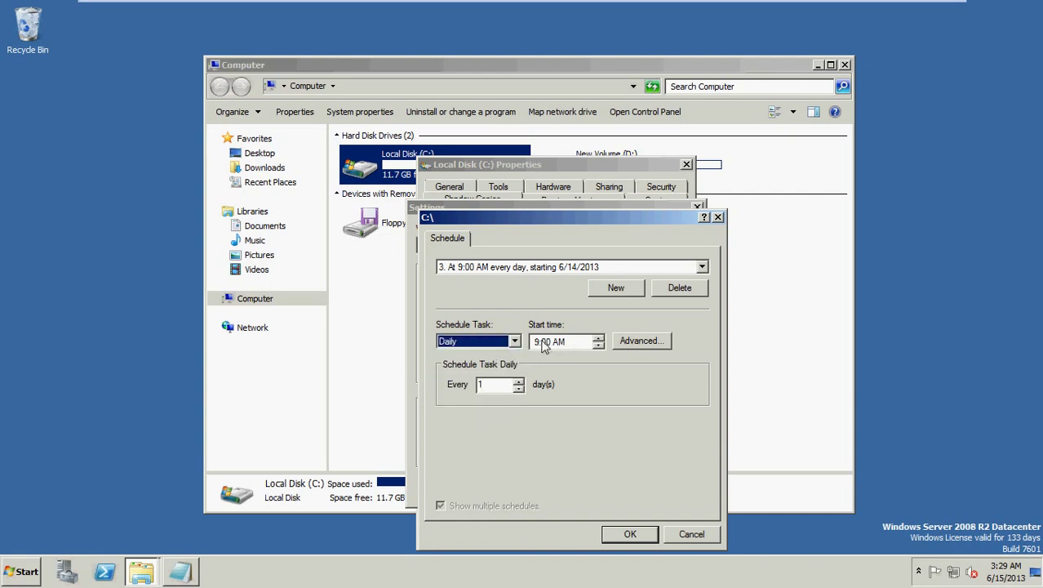
Set the daily schedule's start hour to 6 and accept the schedule and shadow copy settings
left_click(570, 346)
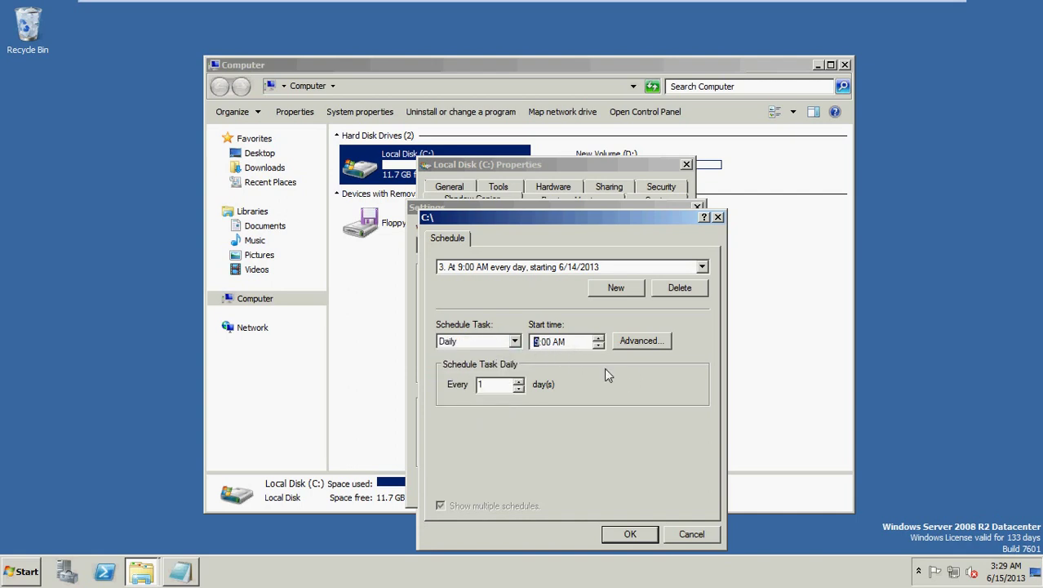
type("6")
left_click(596, 346)
left_click(499, 385)
left_click(626, 532)
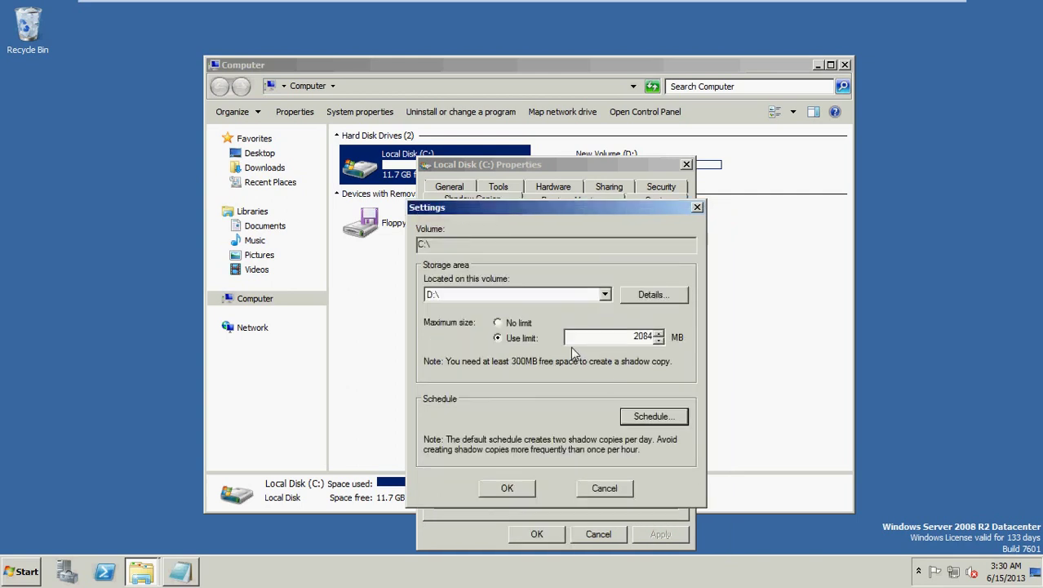
left_click(505, 488)
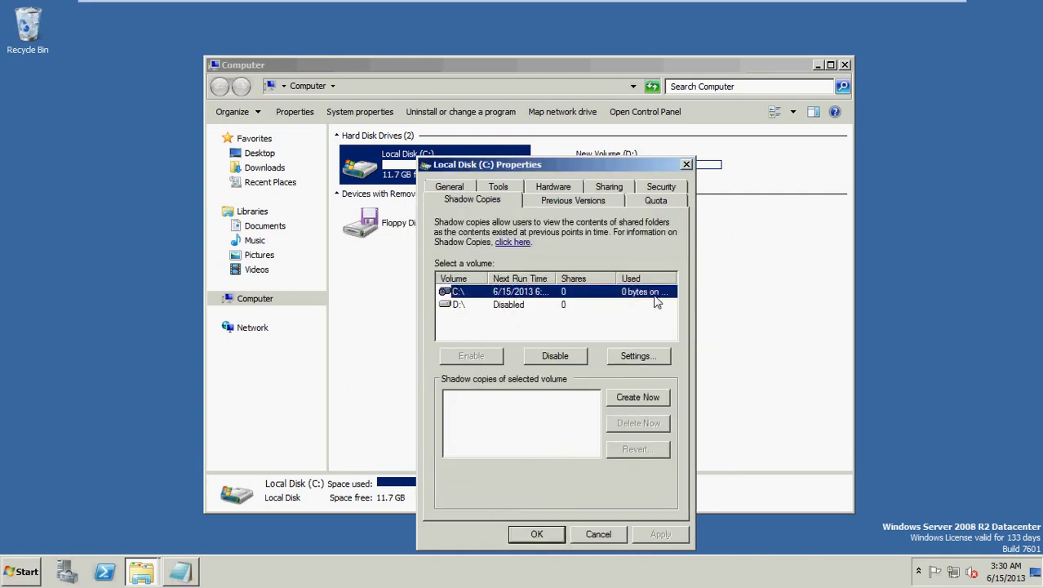
Create a shadow copy of volume C:\ immediately, select it in the list, and close the drive properties
left_click(639, 400)
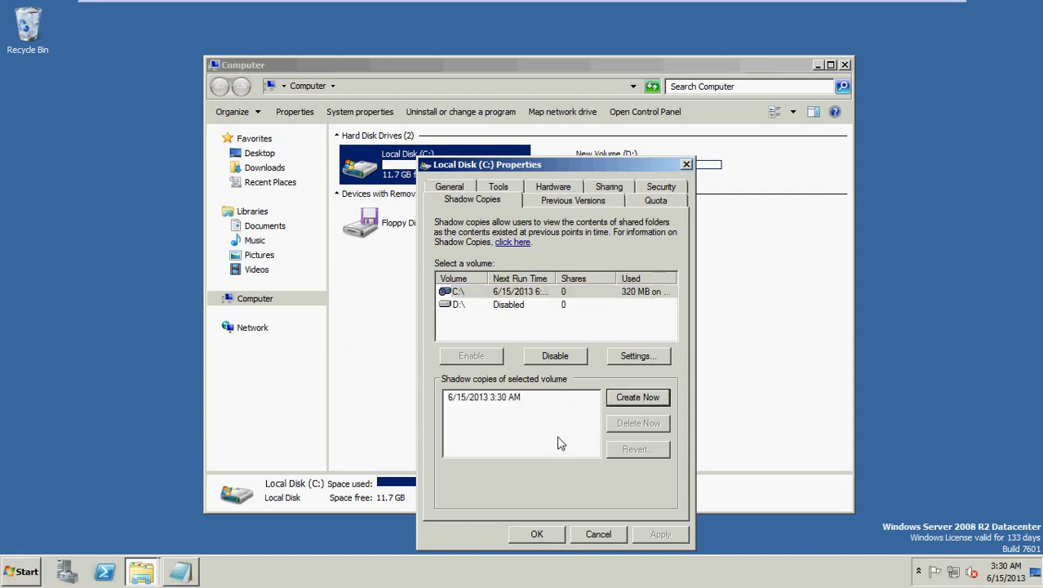
left_click(489, 398)
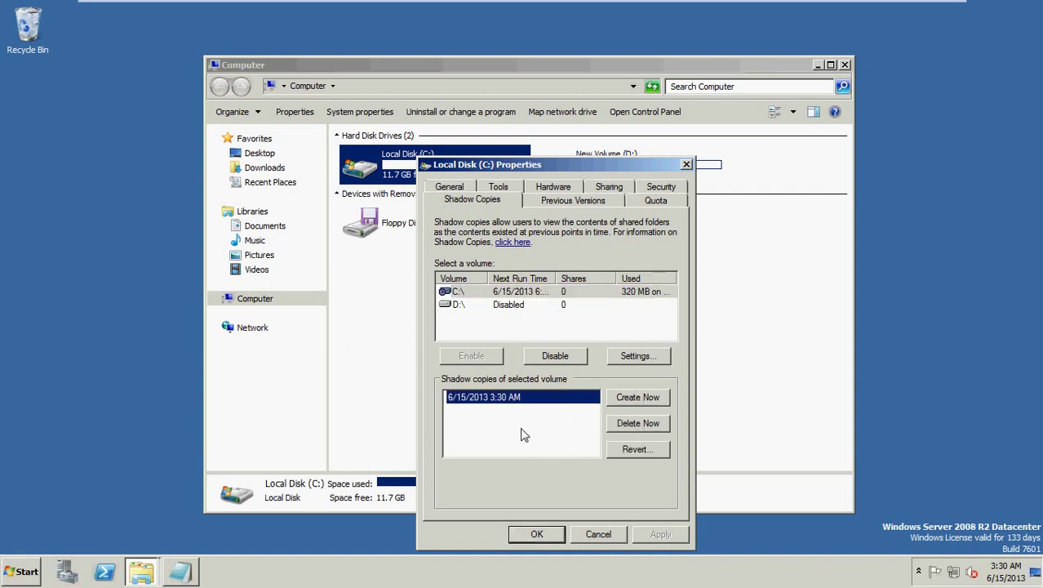
left_click(535, 535)
Switch to Notepad, write the note "Shadow Copy is Created...", and minimize the window
left_click(180, 574)
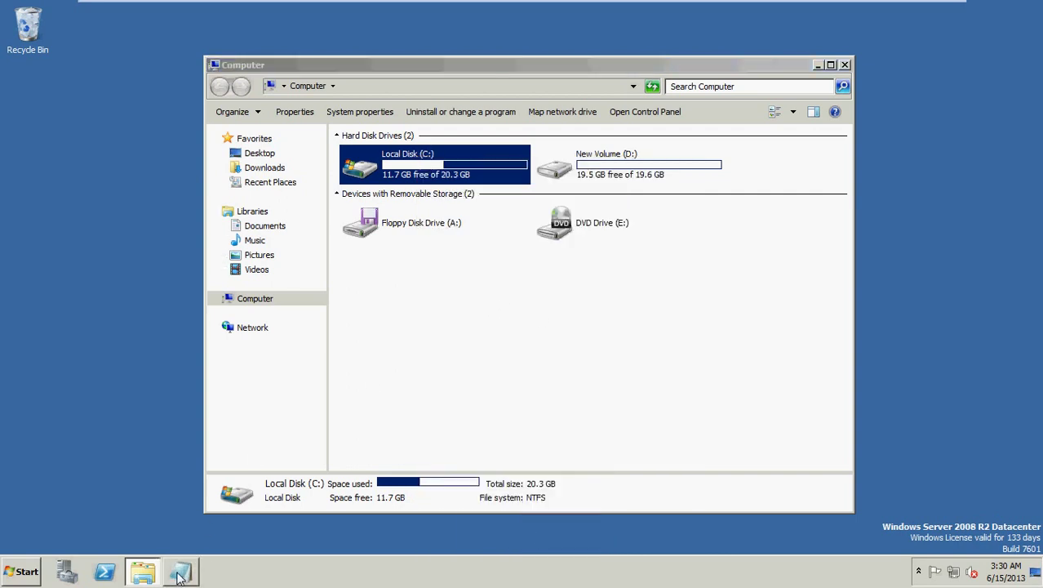
type("shadow")
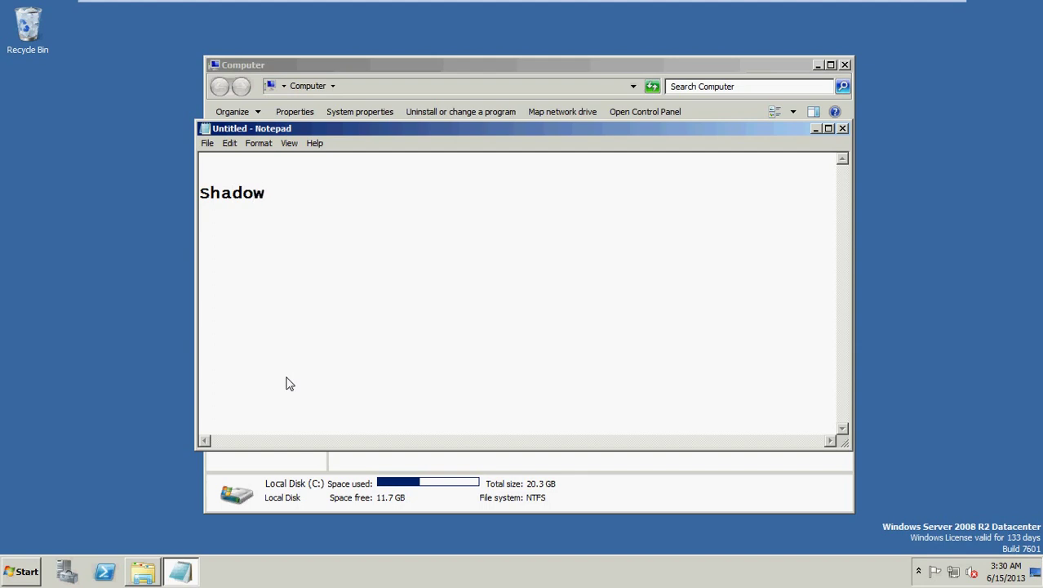
type(" Copy is Created...")
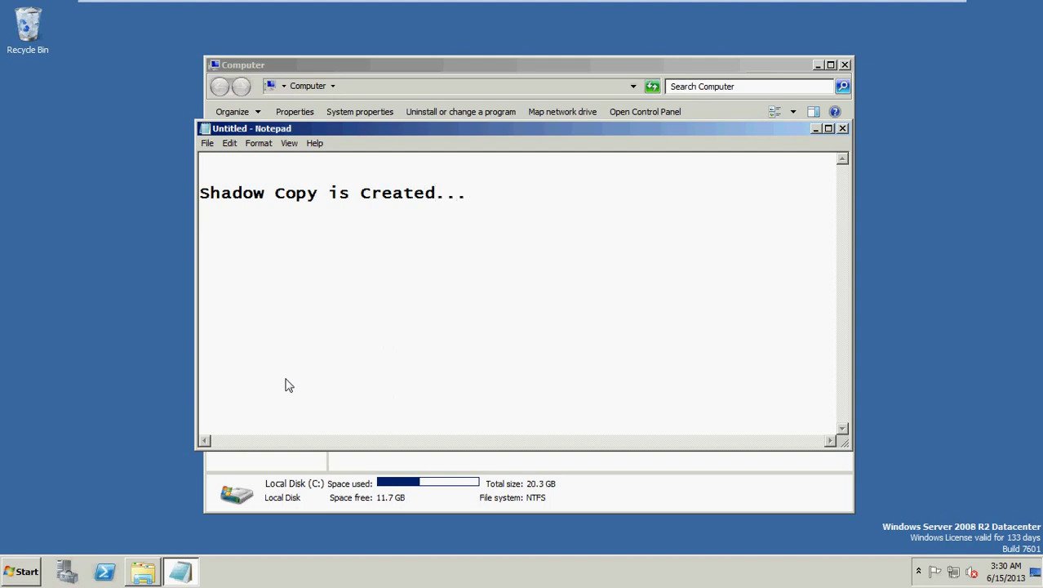
left_click(819, 129)
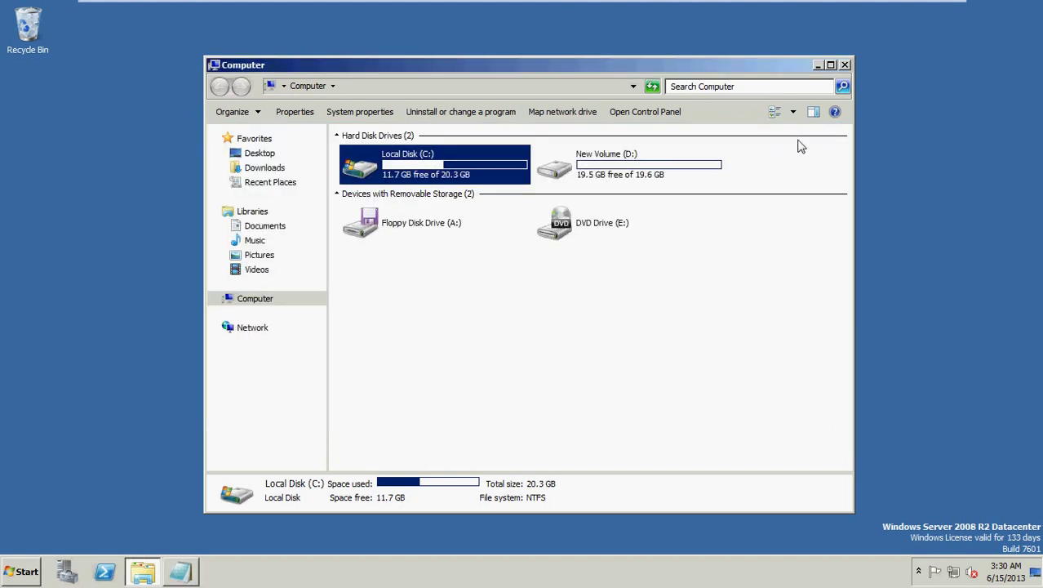
Open the Backup Data folder on Local Disk (C:)
left_click(456, 323)
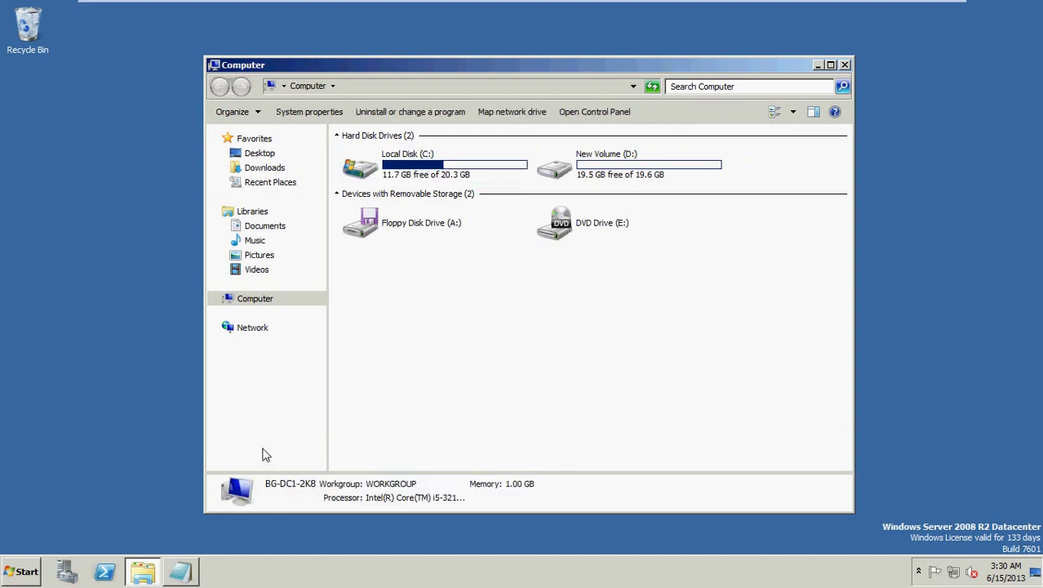
double_click(397, 173)
double_click(390, 159)
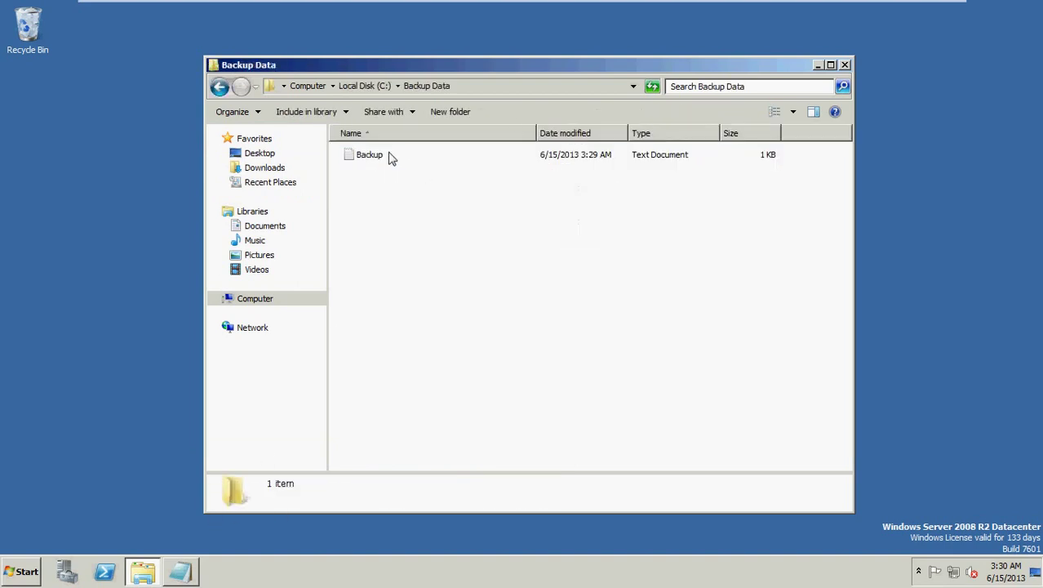
Change the text in the Backup file to "This is Duplicate.....", save the changes, and close the file
left_click(380, 160)
double_click(380, 160)
left_click_drag(293, 199, 514, 194)
key("BackSpace")
key("BackSpace")
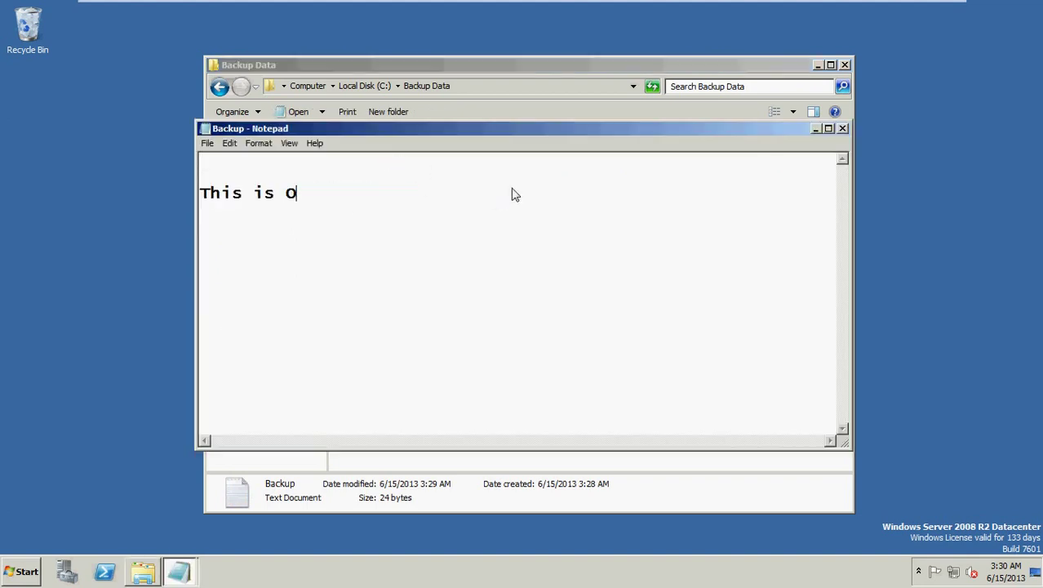
type("Duplicate.....")
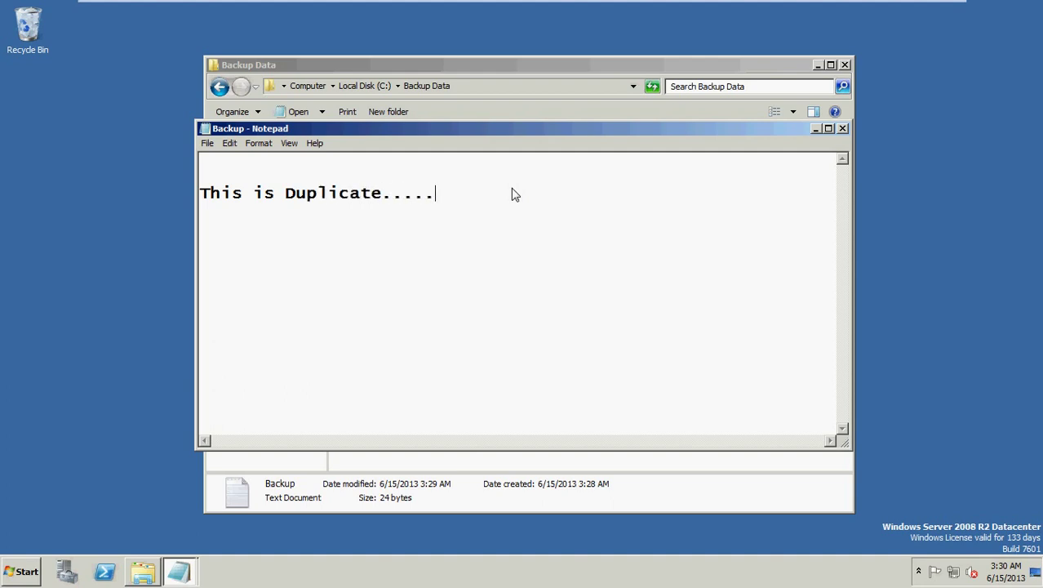
left_click(842, 129)
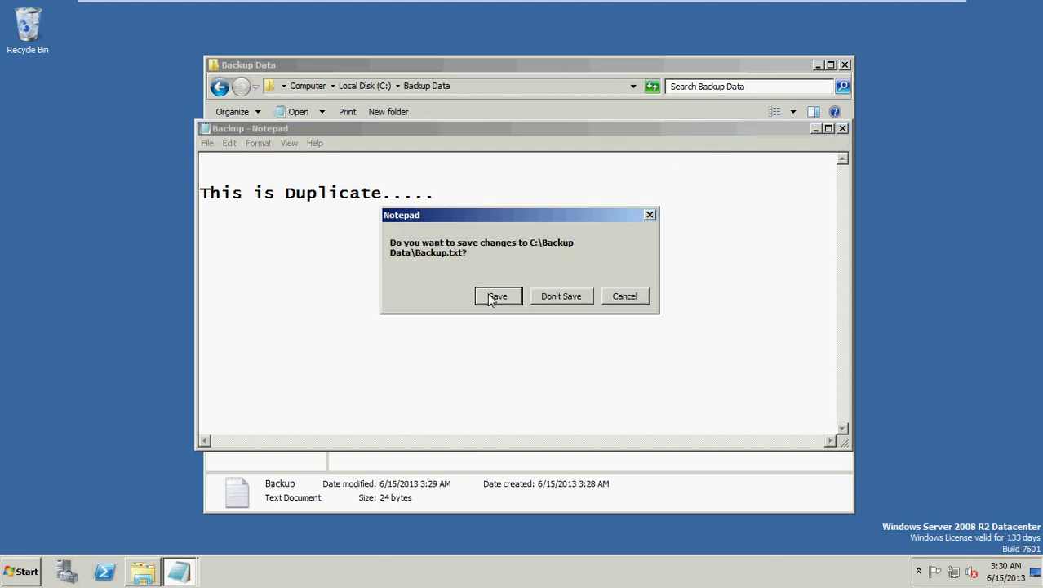
left_click(494, 297)
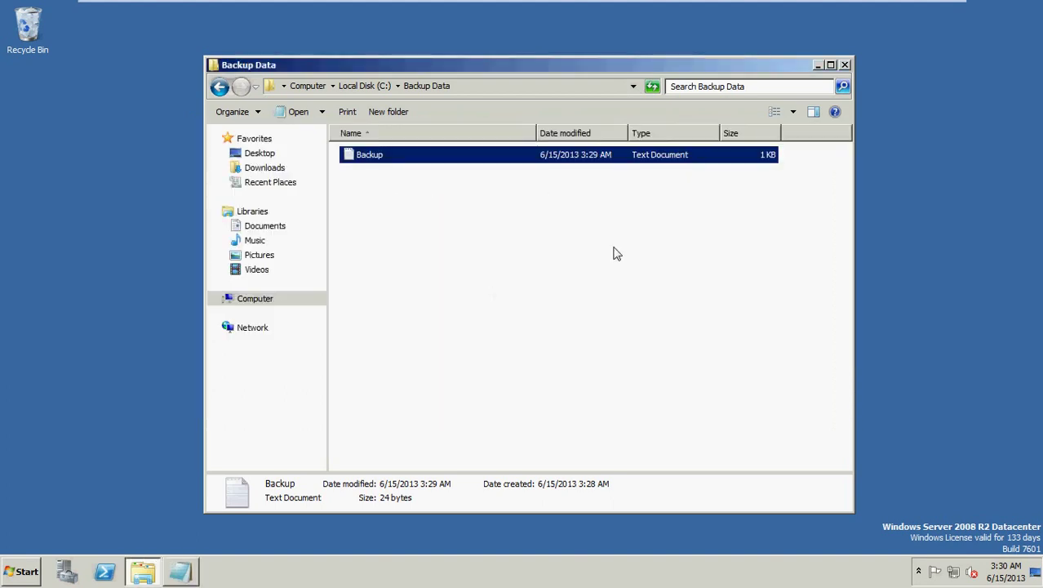
Reopen the Backup file to check its saved text, and close it
double_click(389, 157)
left_click(294, 196)
key("shift+Up")
left_click(623, 249)
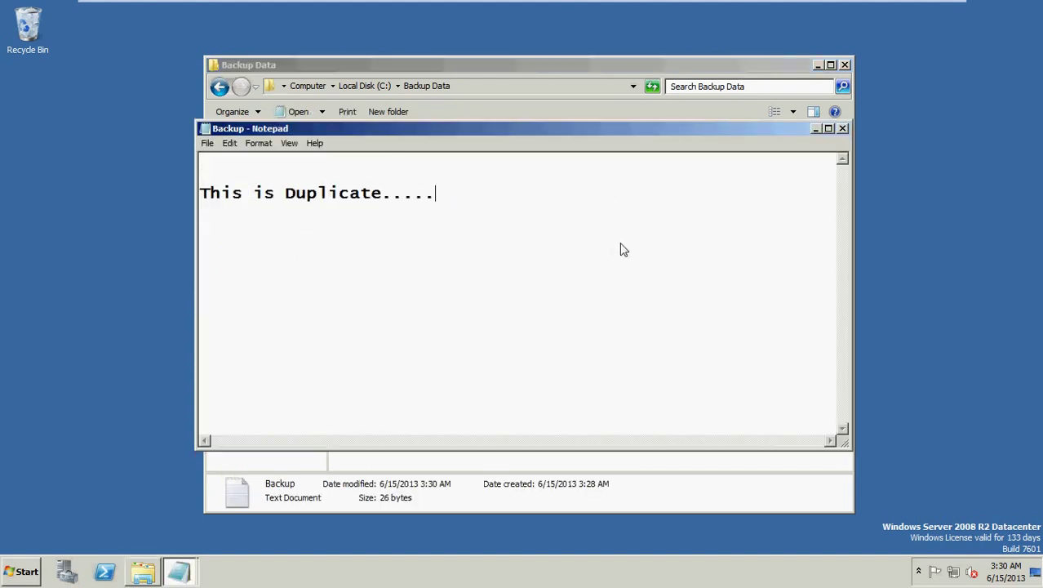
left_click(842, 129)
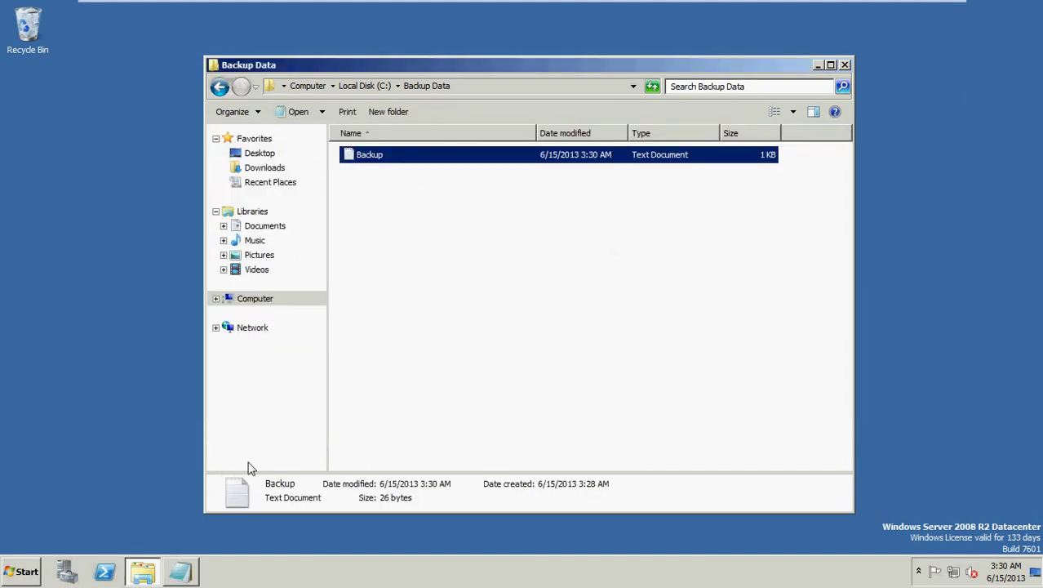
Switch to the untitled Notepad note and select its line "Shadow Copy is Created..."
left_click(181, 571)
left_click_drag(465, 196, 164, 215)
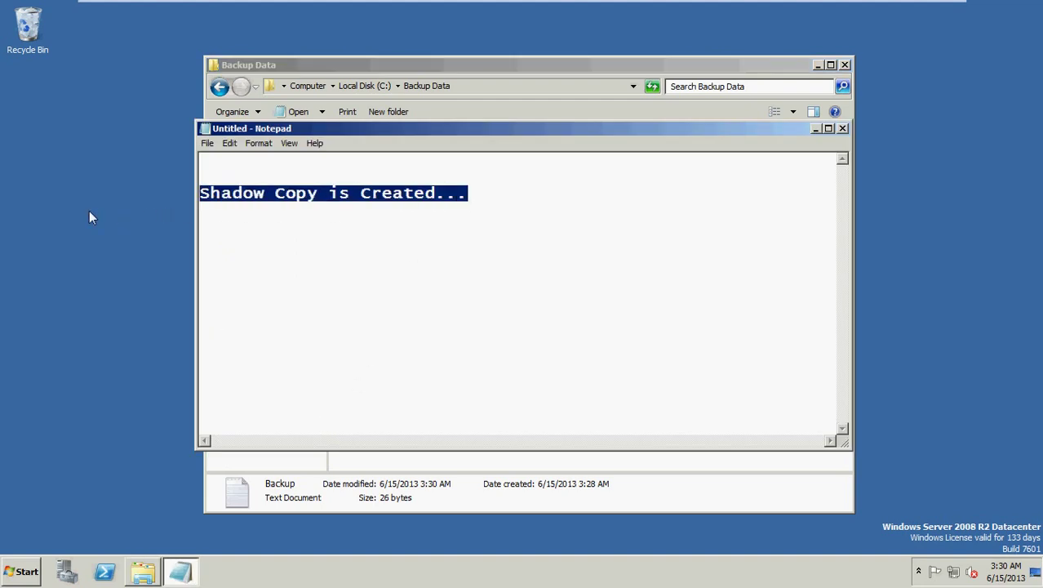
type("ow to recover")
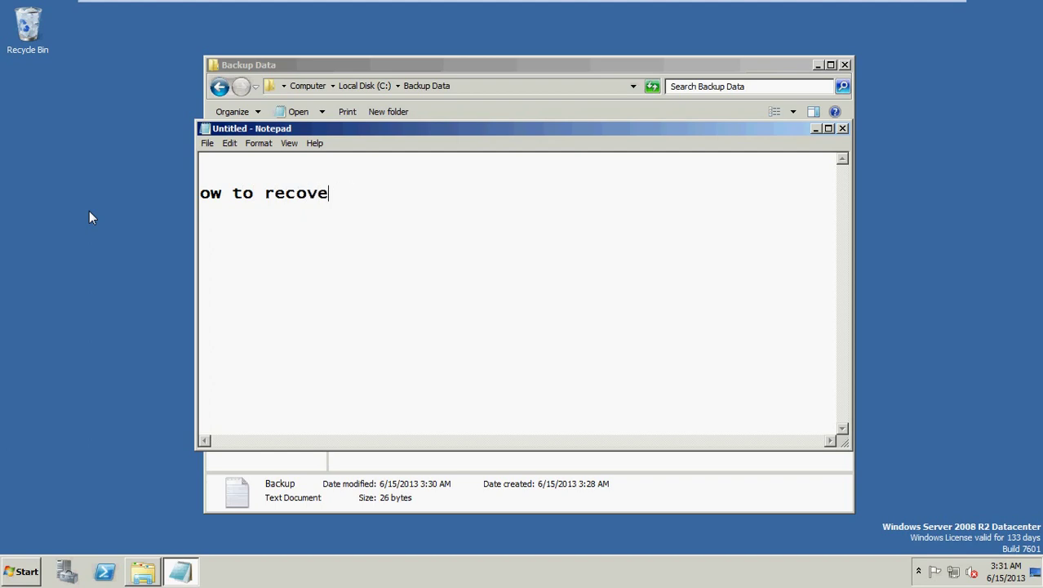
key("BackSpace")
key("BackSpace")
key("BackSpace")
key("BackSpace")
key("BackSpace")
key("BackSpace")
key("BackSpace")
key("BackSpace")
key("BackSpace")
key("BackSpace")
key("BackSpace")
key("BackSpace")
key("BackSpace")
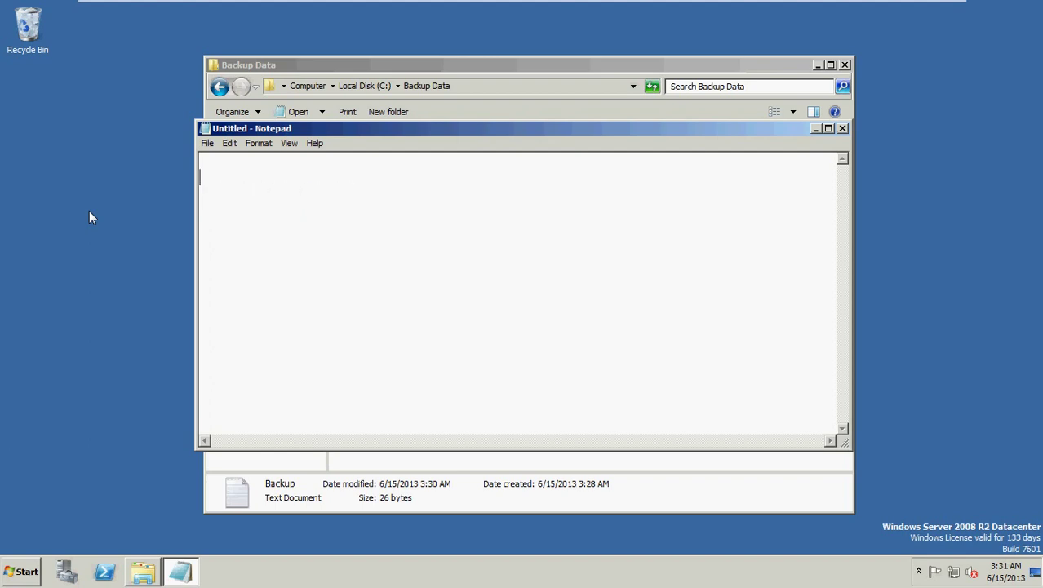
Write the note "how to get the old content back????/" in Notepad and minimize the window
type("how to get the")
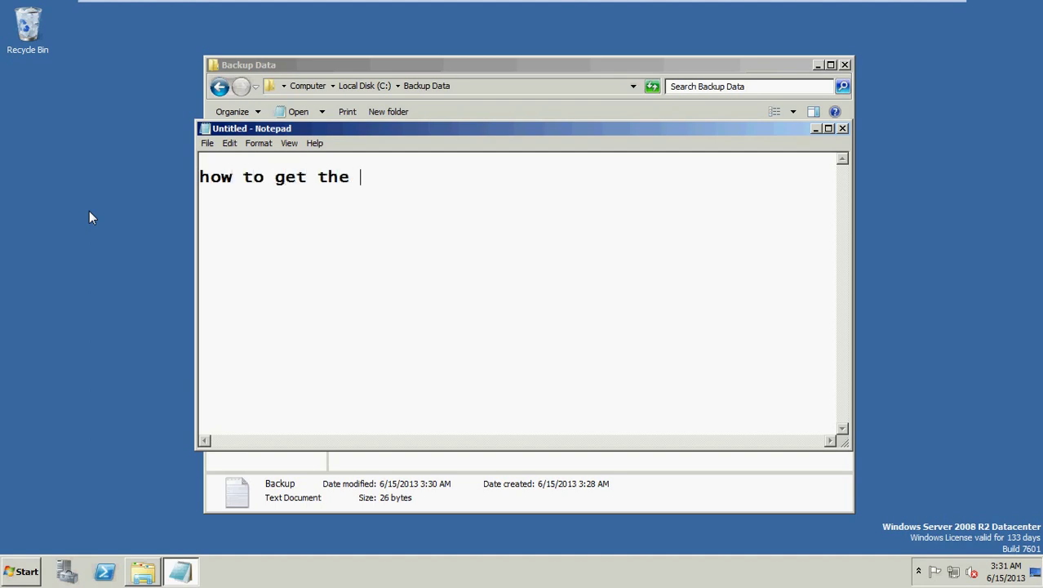
type(" old content bac")
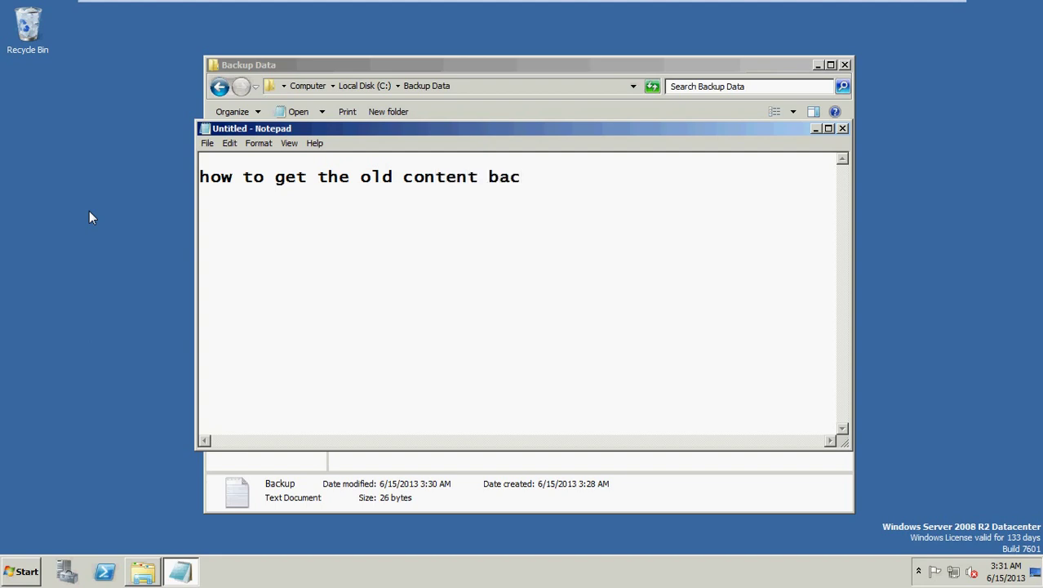
type("k????/")
left_click(816, 129)
Reopen the Backup Data folder on Local Disk (C:), check the Backup file's current text, and close the file
left_click(593, 291)
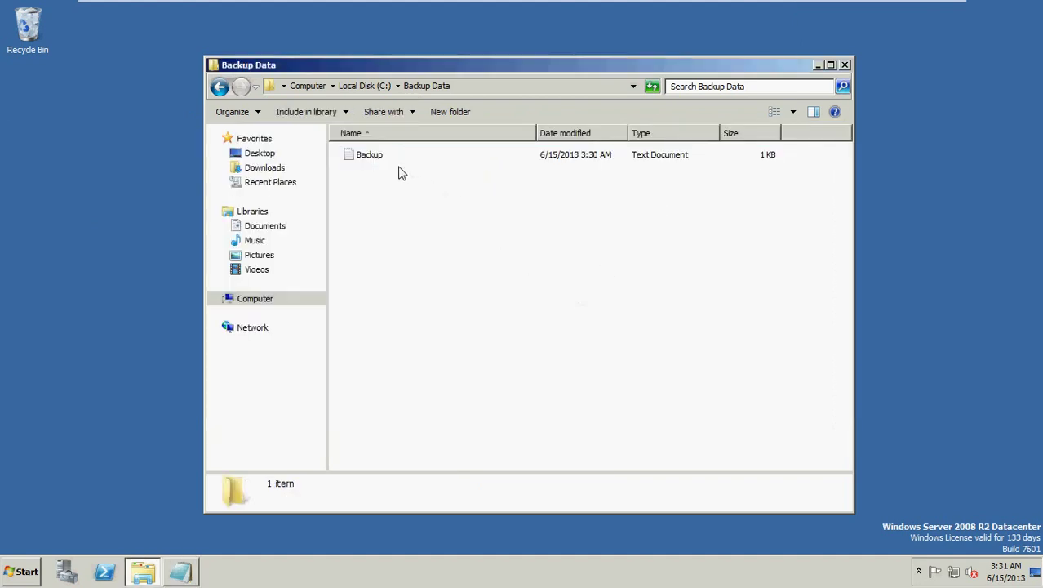
left_click(845, 64)
left_click(12, 578)
left_click(261, 331)
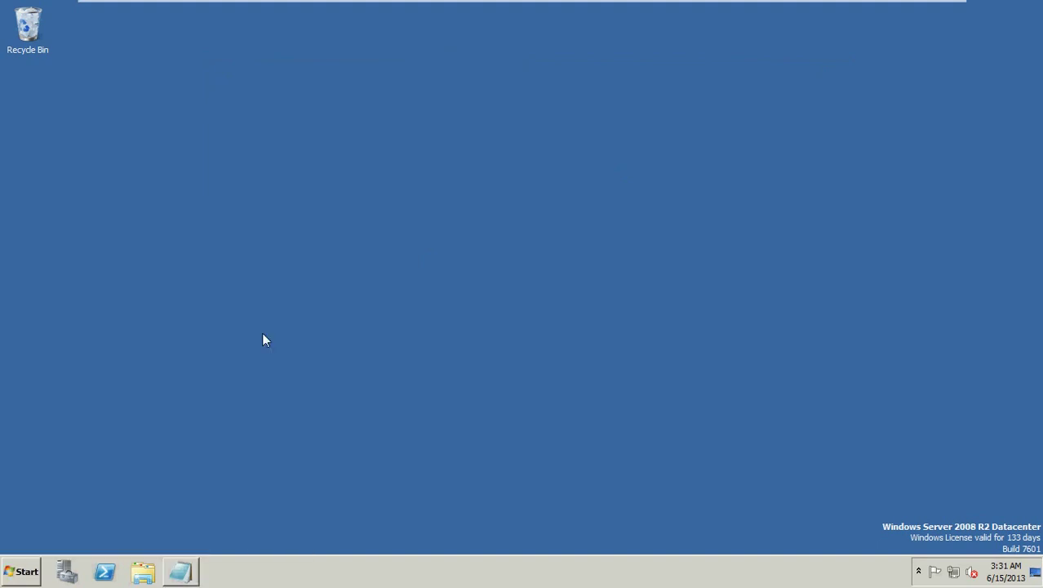
left_click(420, 180)
double_click(420, 180)
double_click(380, 155)
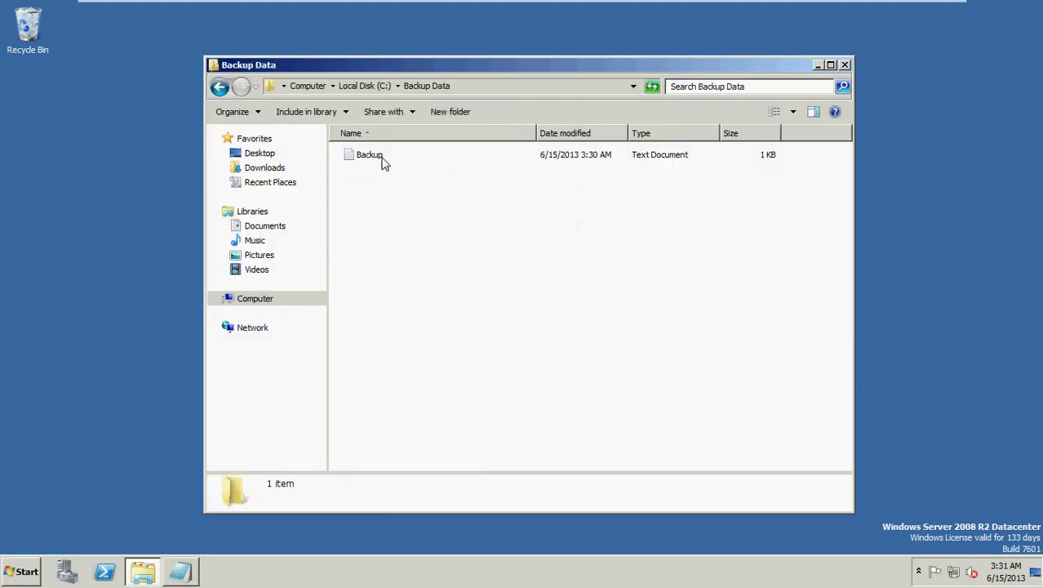
double_click(382, 157)
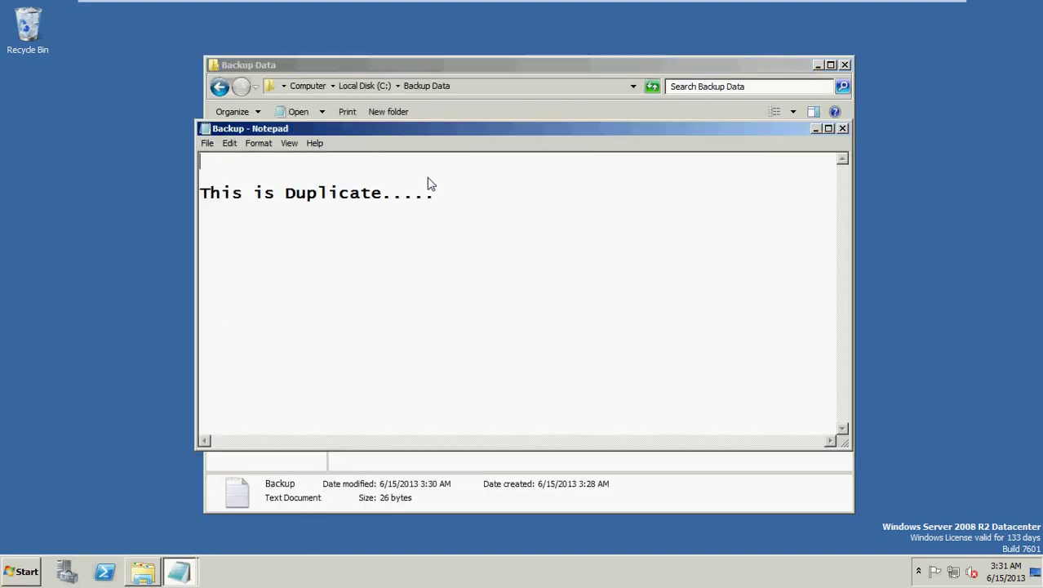
left_click(843, 129)
Show the Backup file's previous versions in its properties, view the shadow copy version's content, and close that version
right_click(377, 155)
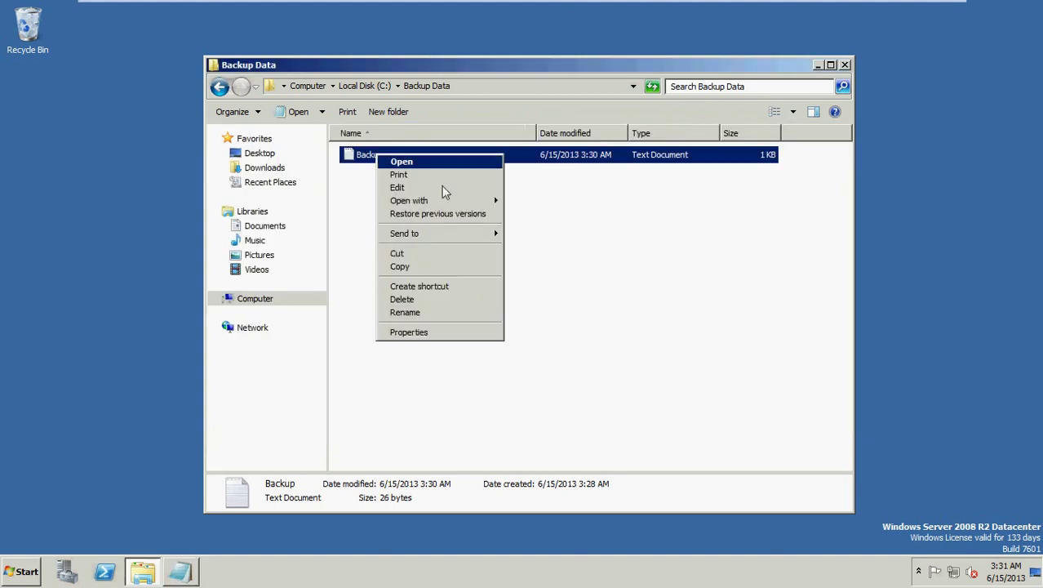
left_click(421, 331)
left_click(530, 186)
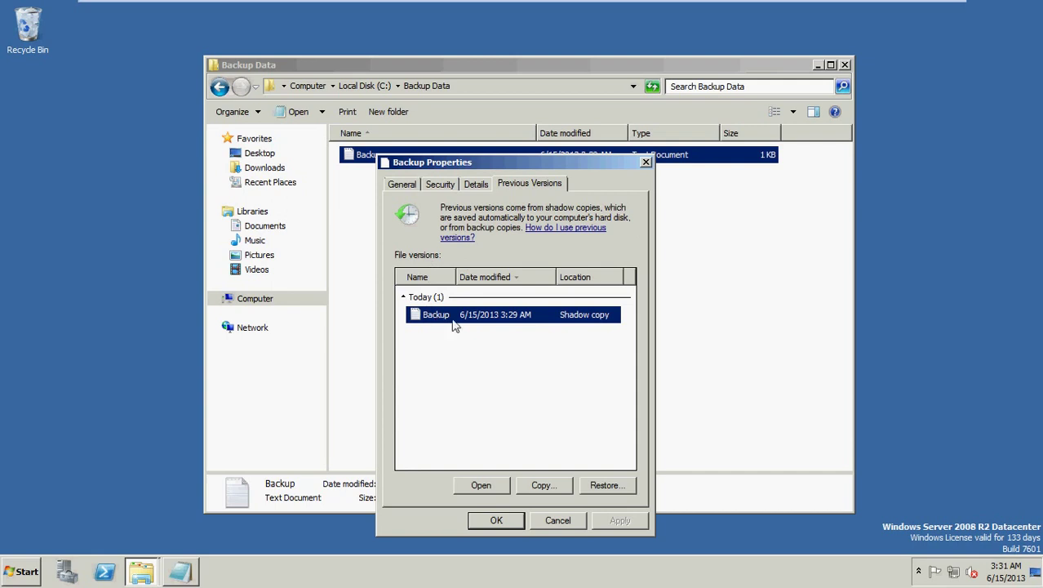
left_click(493, 486)
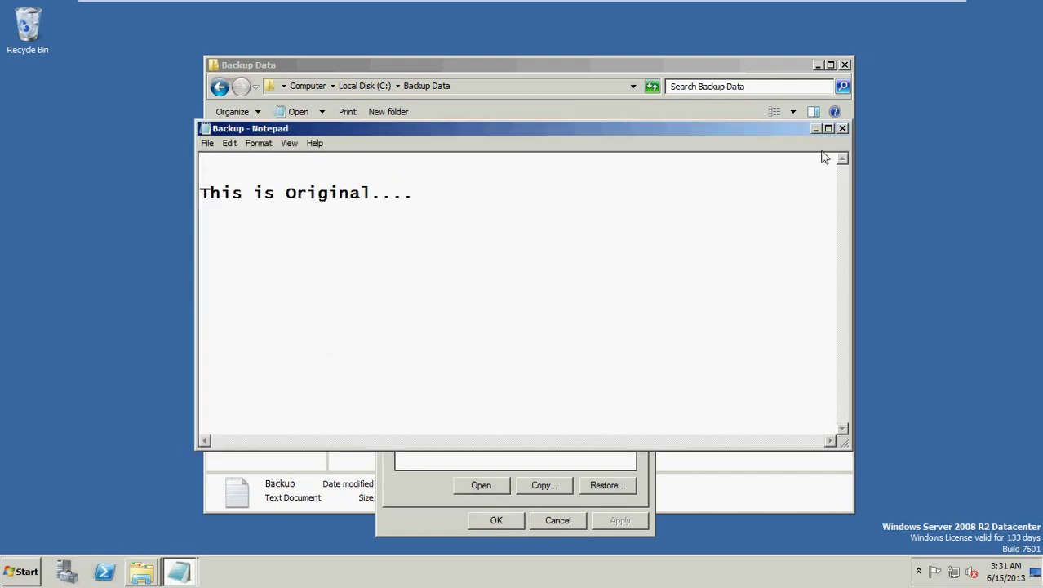
left_click(843, 128)
Restore the Backup file to its shadow copy version, accept the confirmations, and close the file's properties
left_click(604, 485)
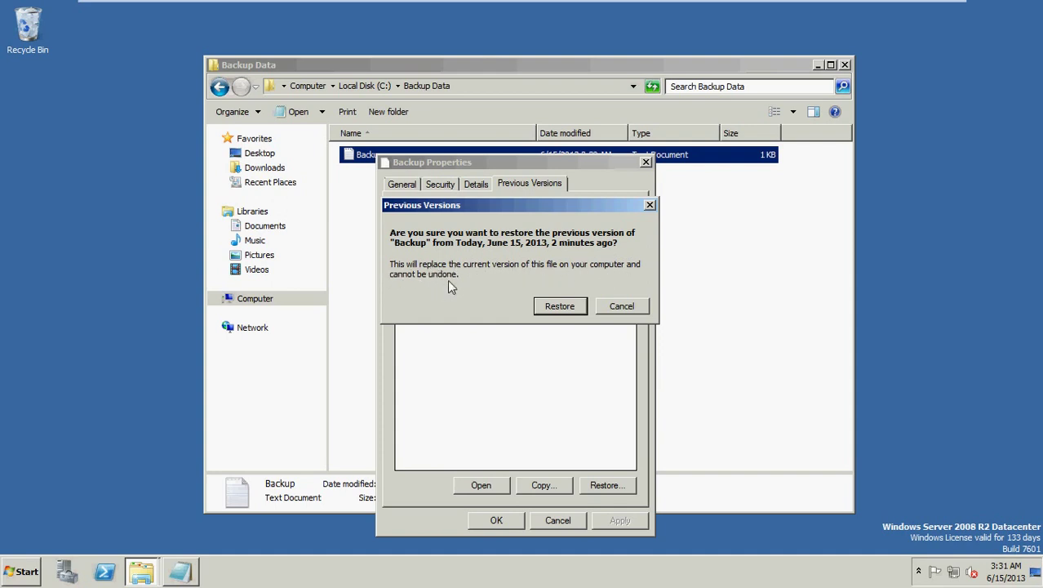
left_click(570, 310)
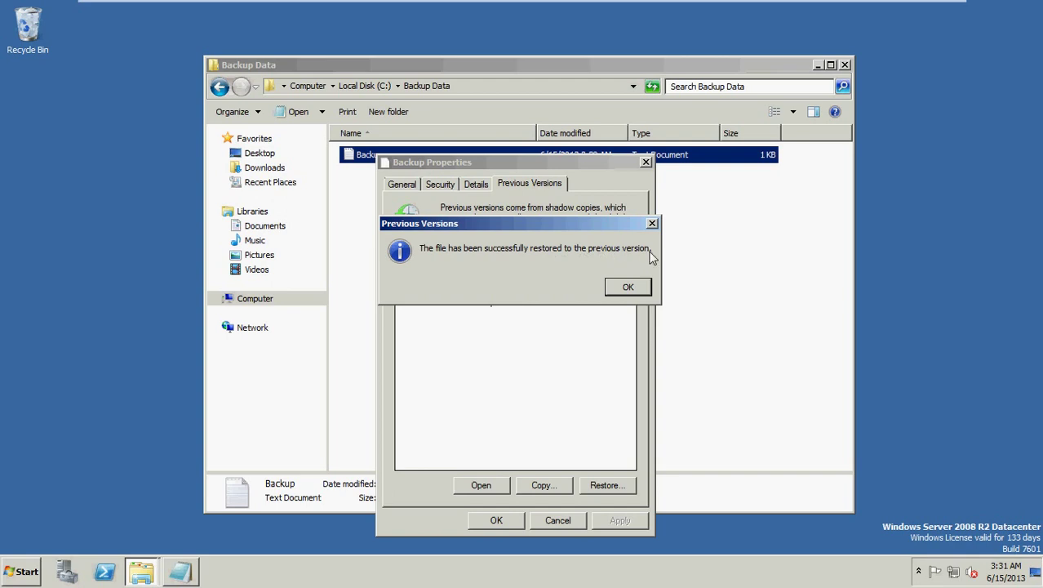
left_click(627, 289)
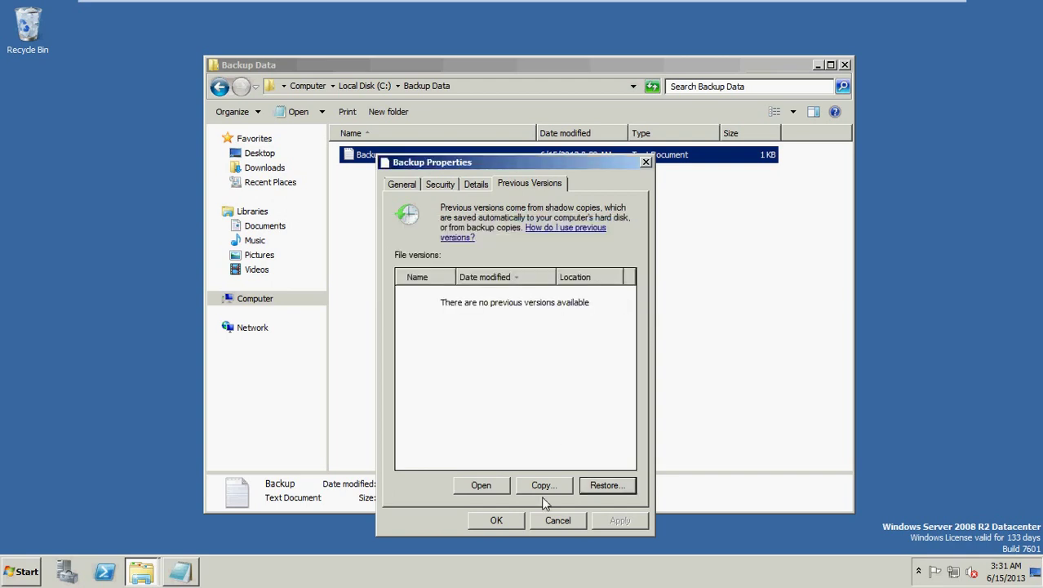
left_click(494, 521)
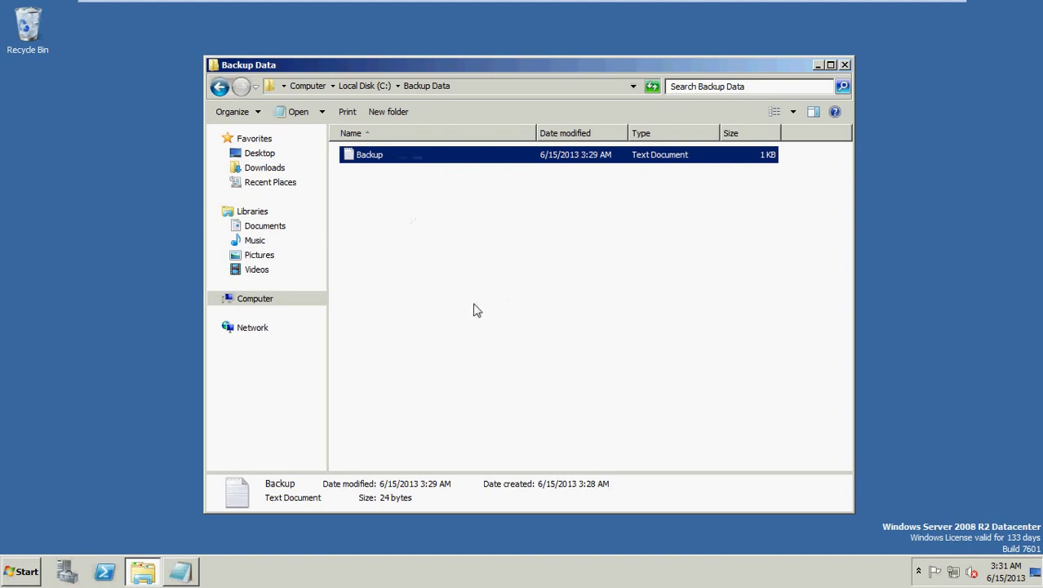
Close and reopen the Backup Data folder on C:, examine the restored Backup file's text, and close both windows
left_click(469, 307)
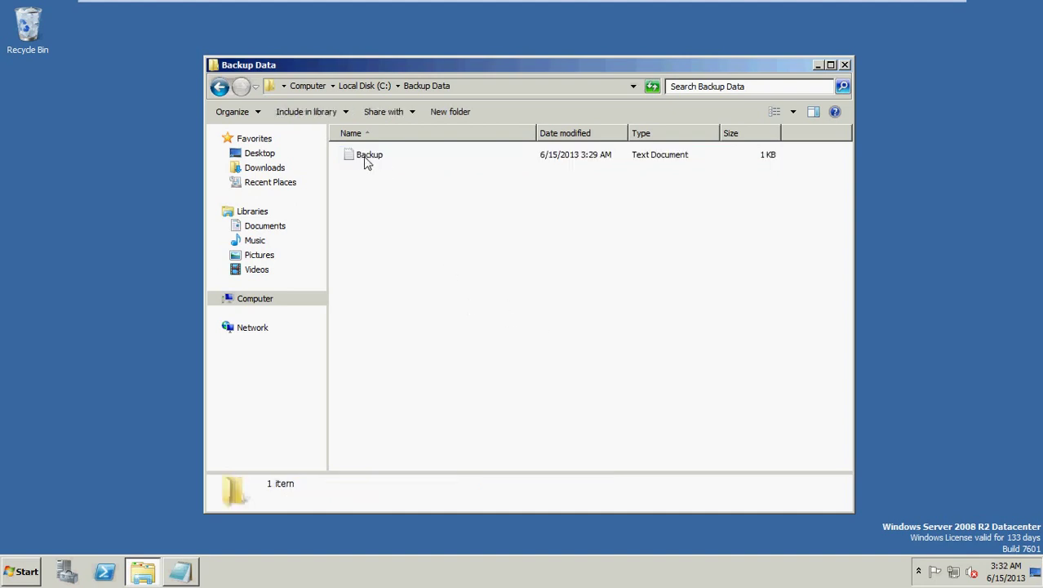
left_click(844, 65)
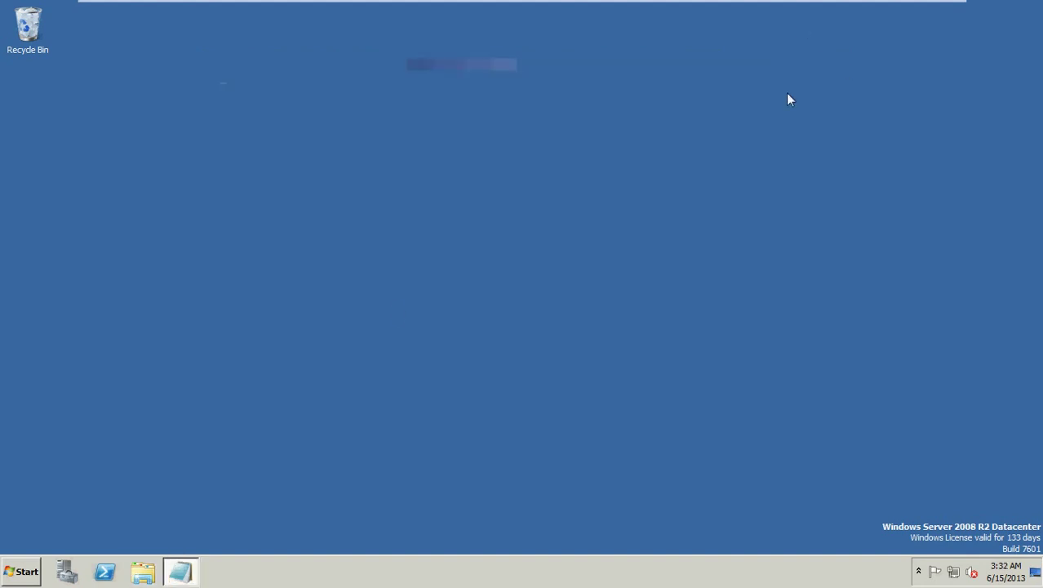
left_click(24, 571)
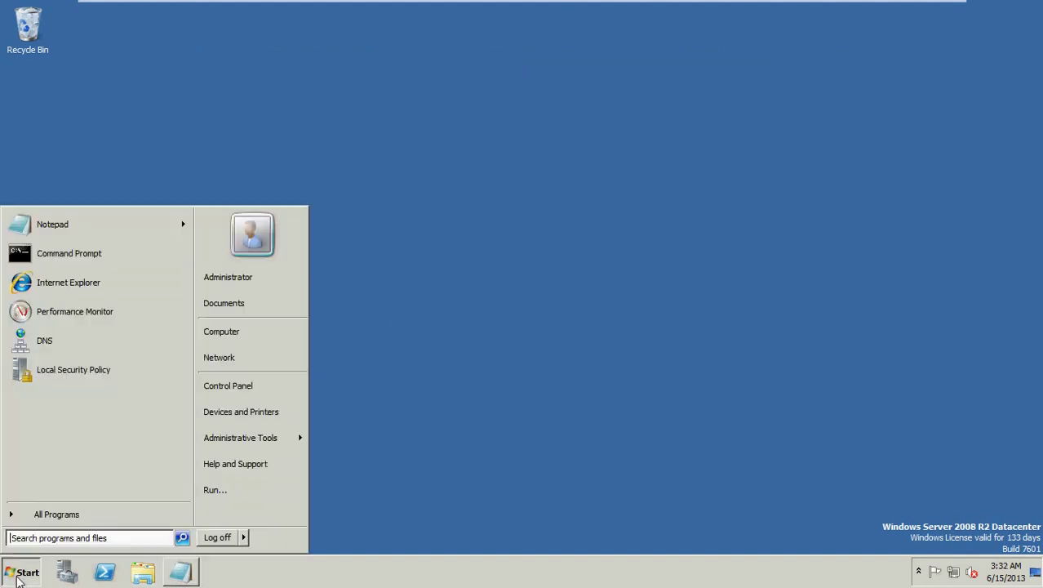
left_click(263, 337)
double_click(412, 178)
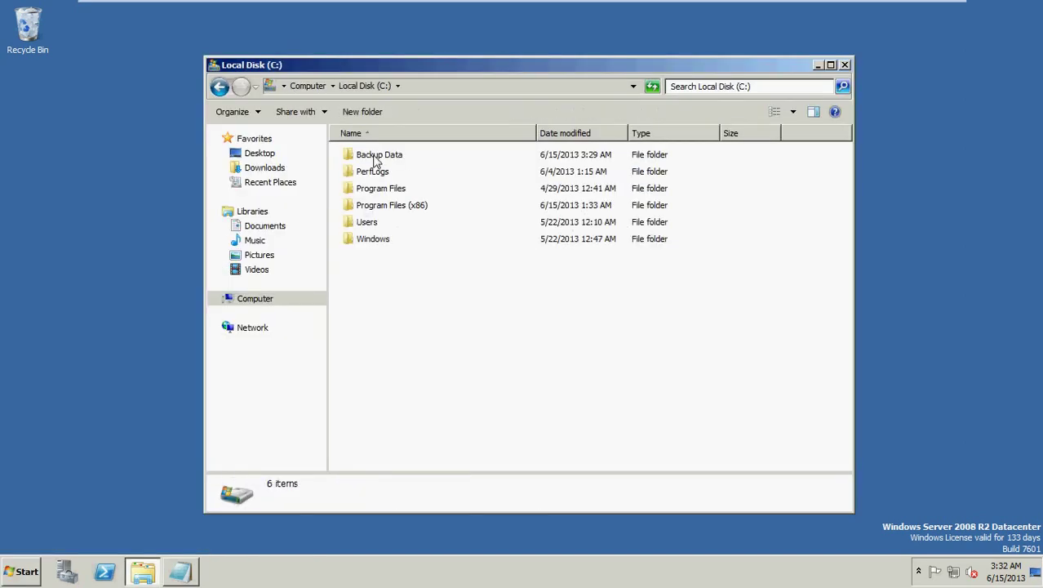
double_click(376, 155)
left_click(378, 163)
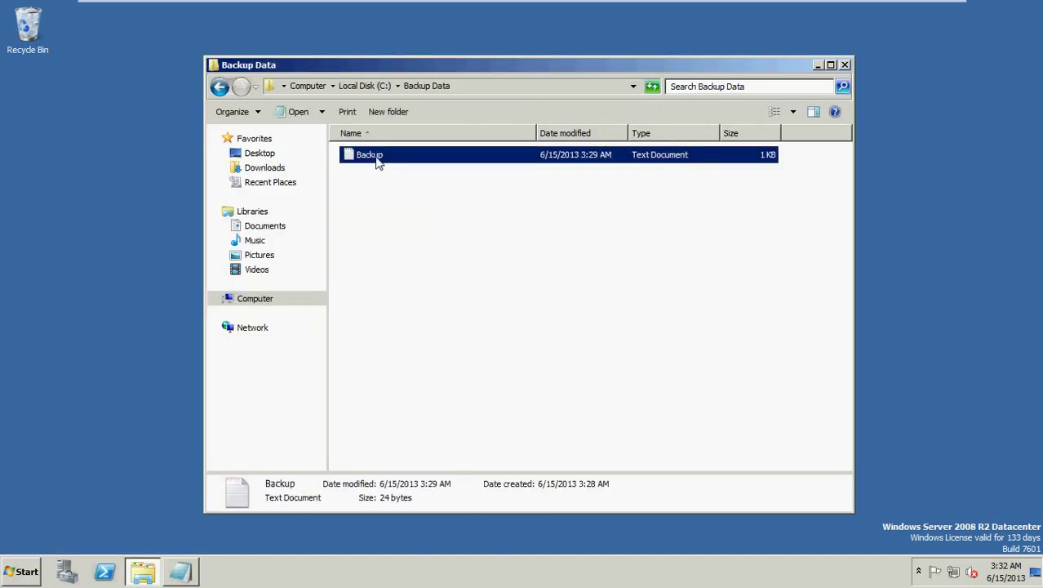
double_click(376, 157)
left_click_drag(222, 197, 457, 198)
left_click(608, 226)
left_click(843, 129)
left_click(845, 64)
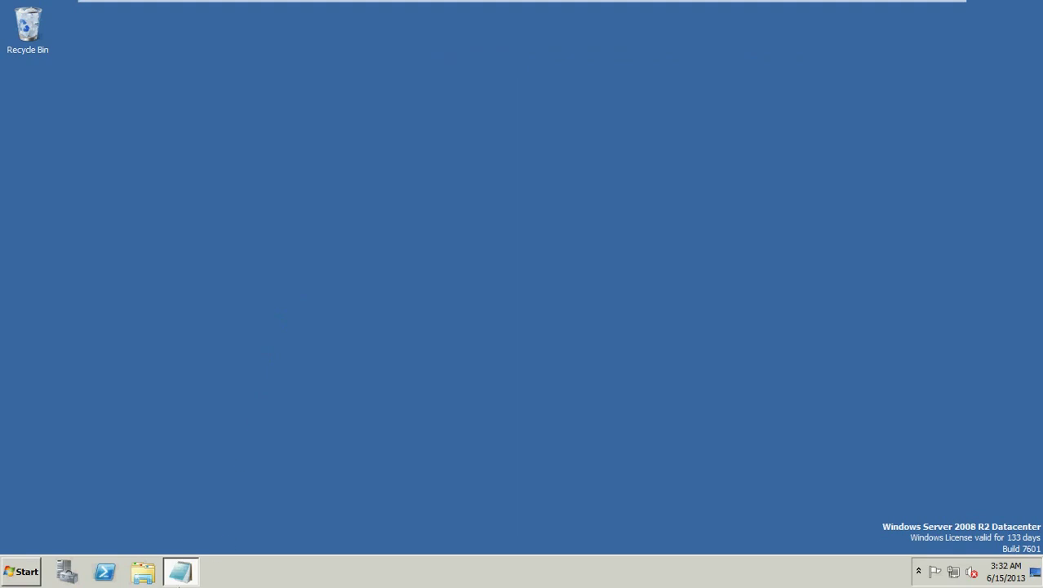
Replace the Notepad note with "Suppose if we delete the file ..??????" and minimize the window
left_click(179, 571)
left_click_drag(592, 202, 140, 194)
type("Sup")
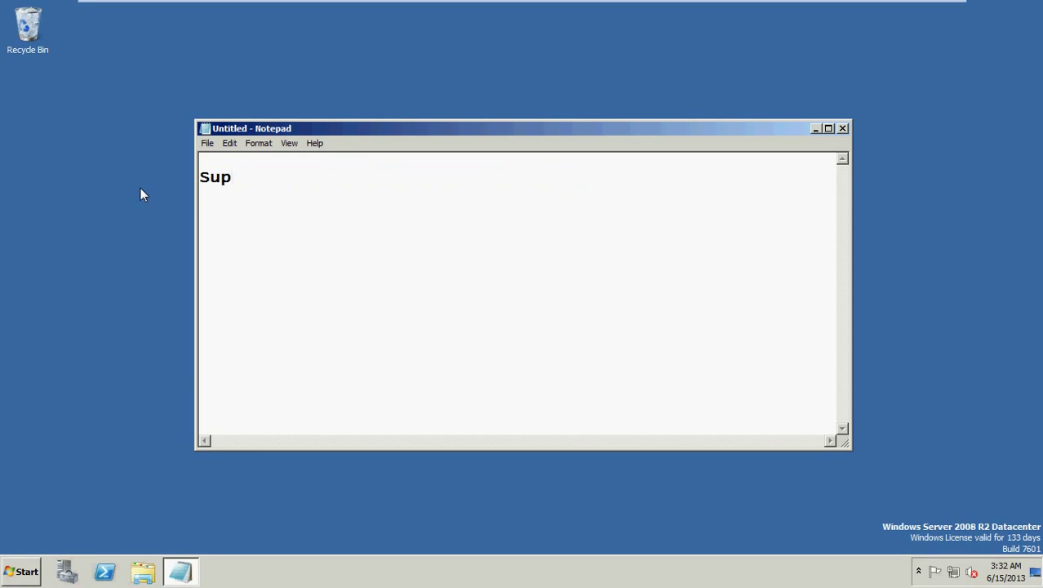
type("o")
key("BackSpace")
type("pose if we del")
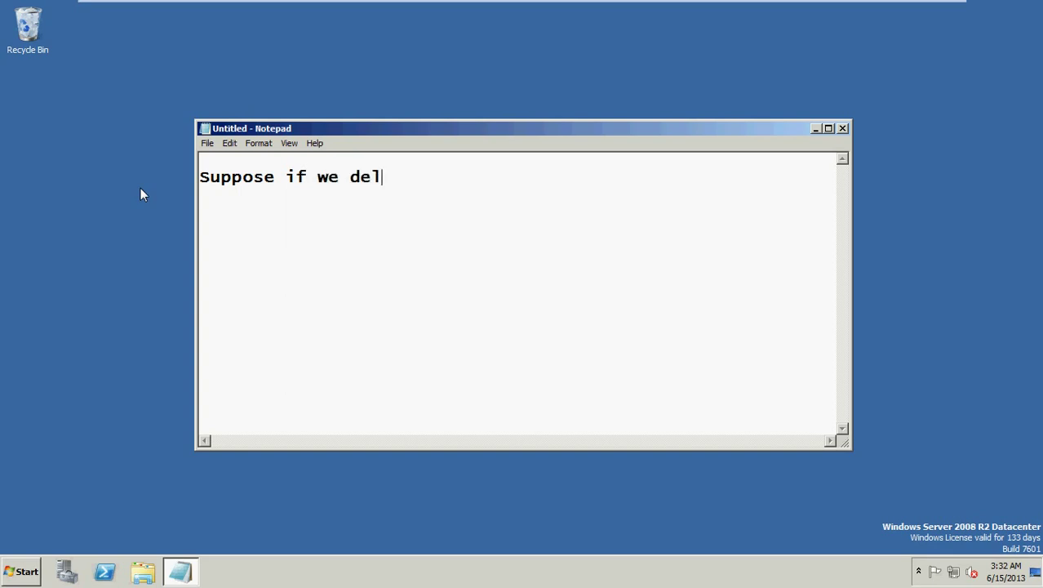
type("ete the file ")
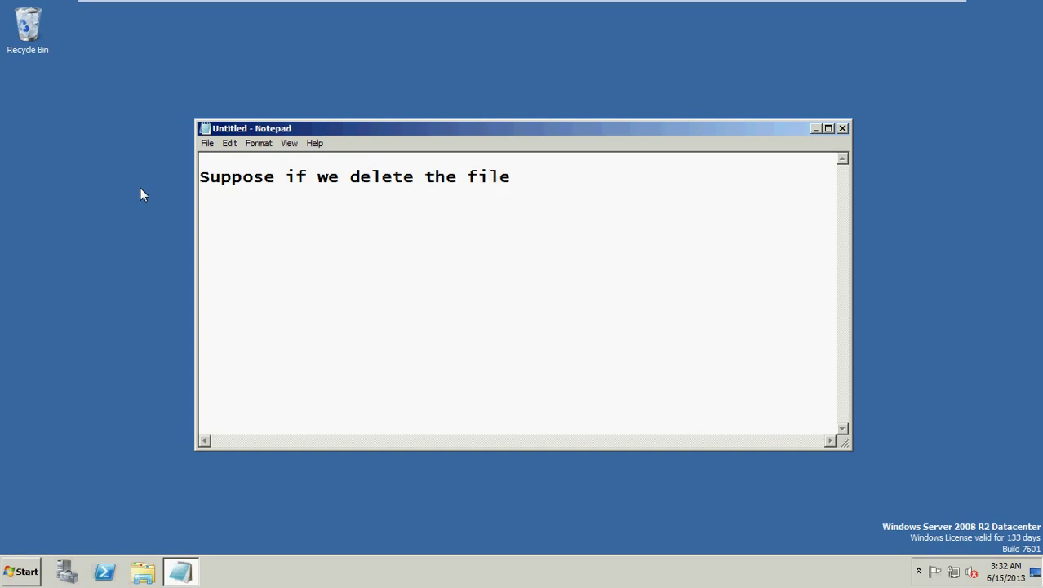
type("..??????")
left_click(814, 128)
Open the Backup Data folder on Local Disk (C:) from Computer
left_click(20, 572)
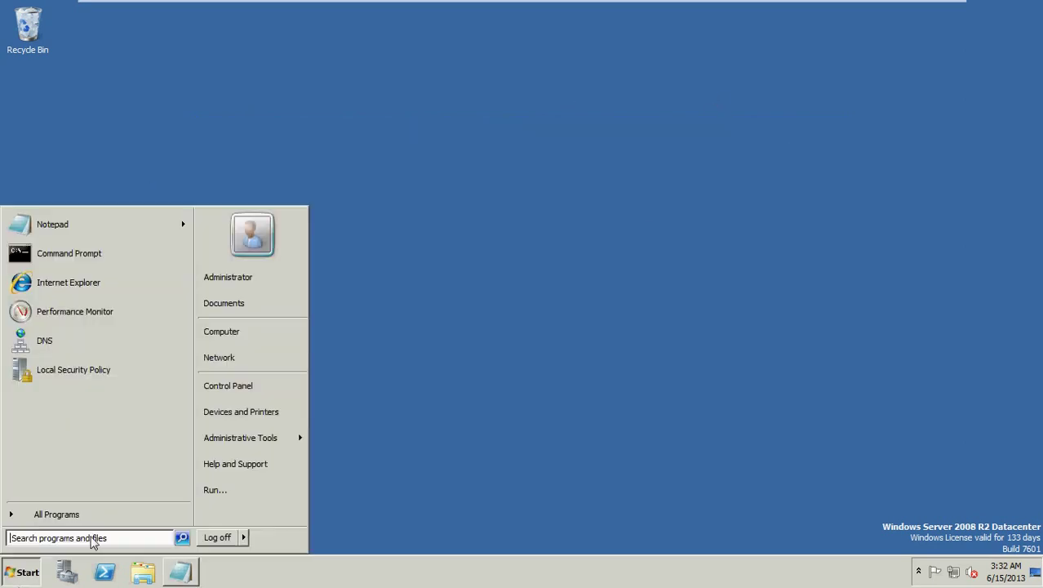
left_click(263, 333)
left_click(443, 176)
double_click(443, 175)
double_click(421, 157)
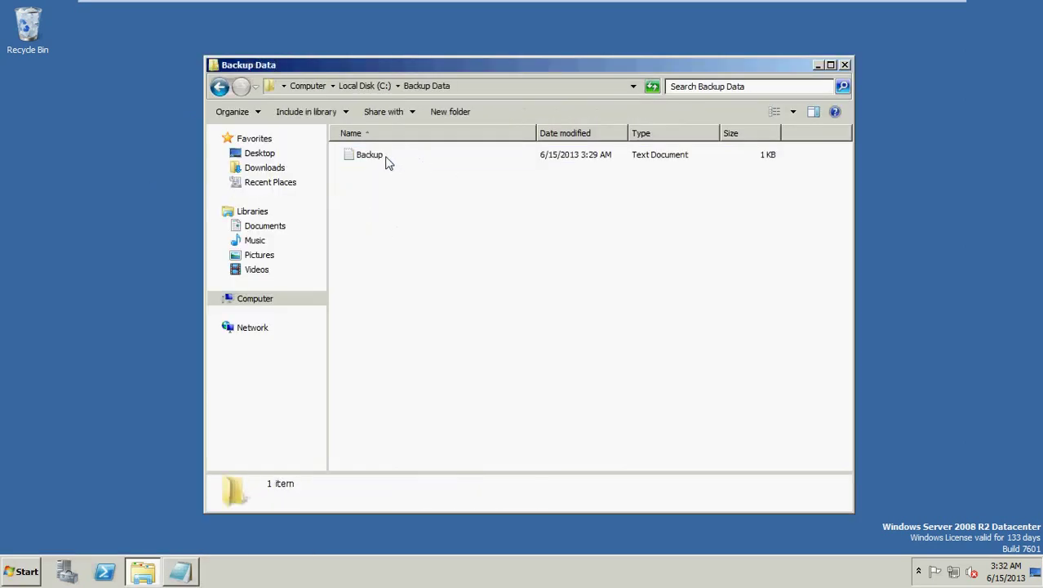
Permanently delete the Backup text file from the Backup Data folder, confirm the deletion, and close the folder window
left_click(377, 159)
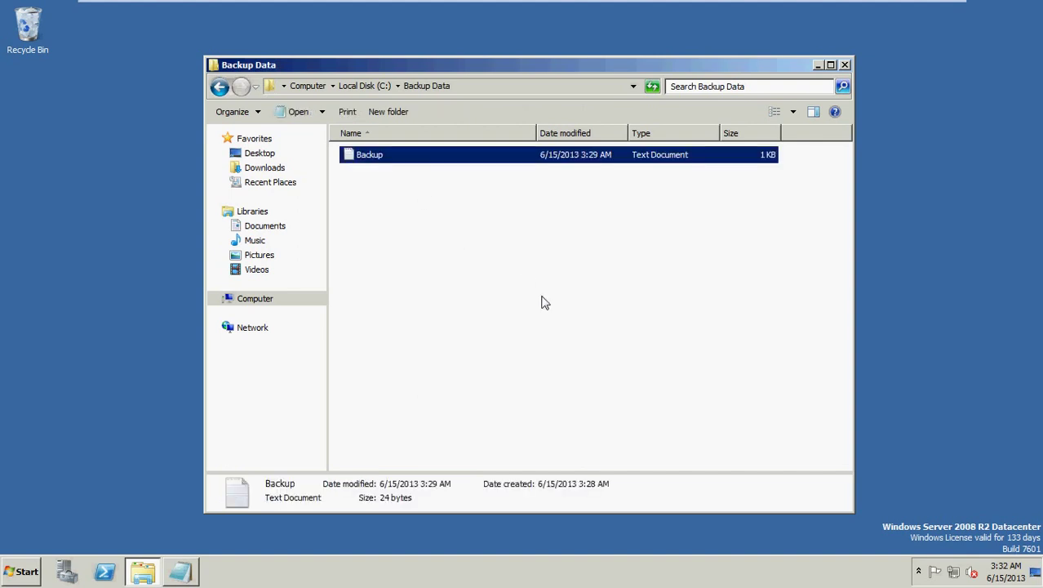
key("shift+Delete")
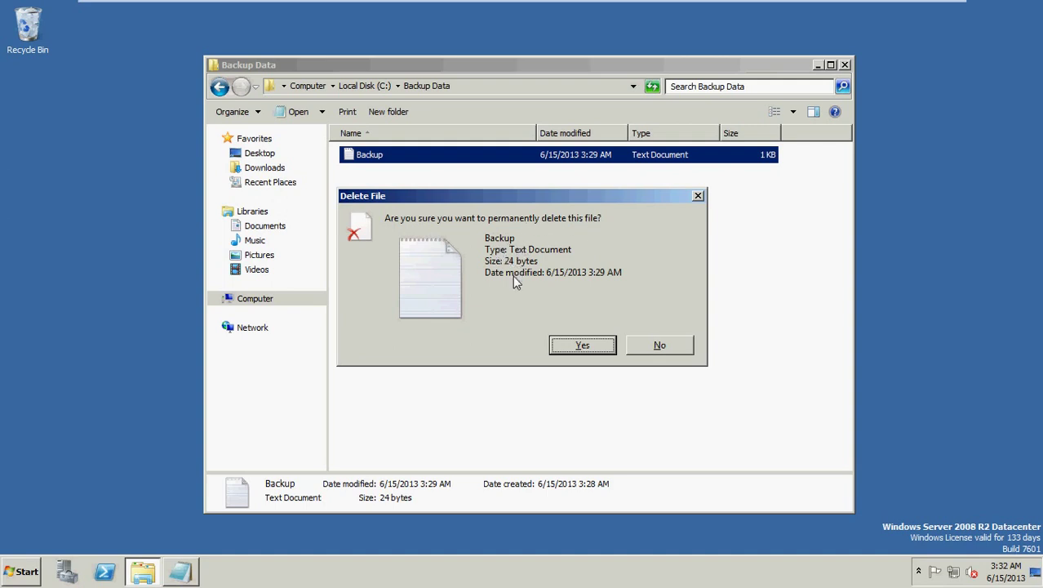
left_click(582, 345)
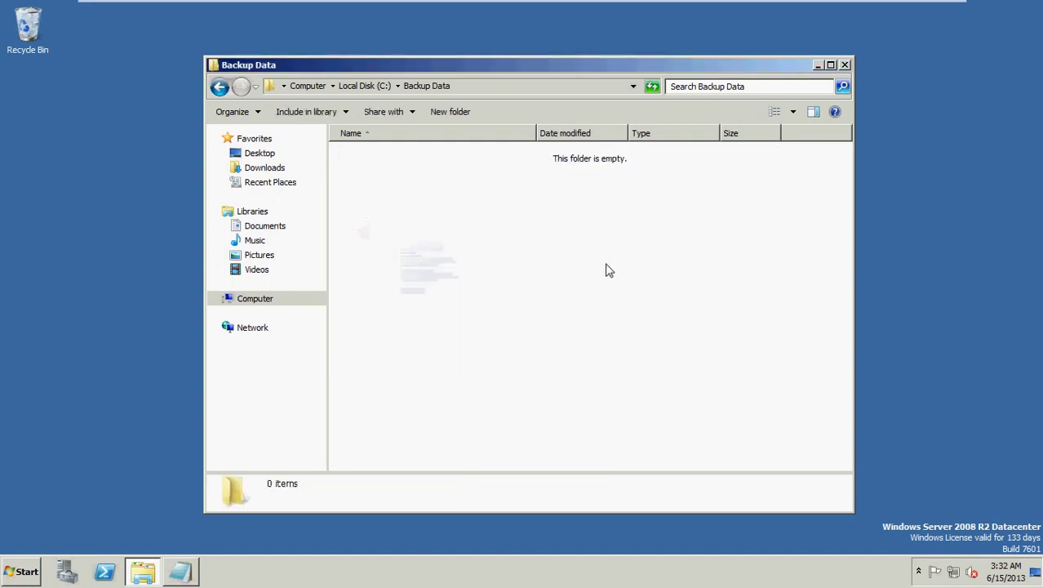
key("alt+F4")
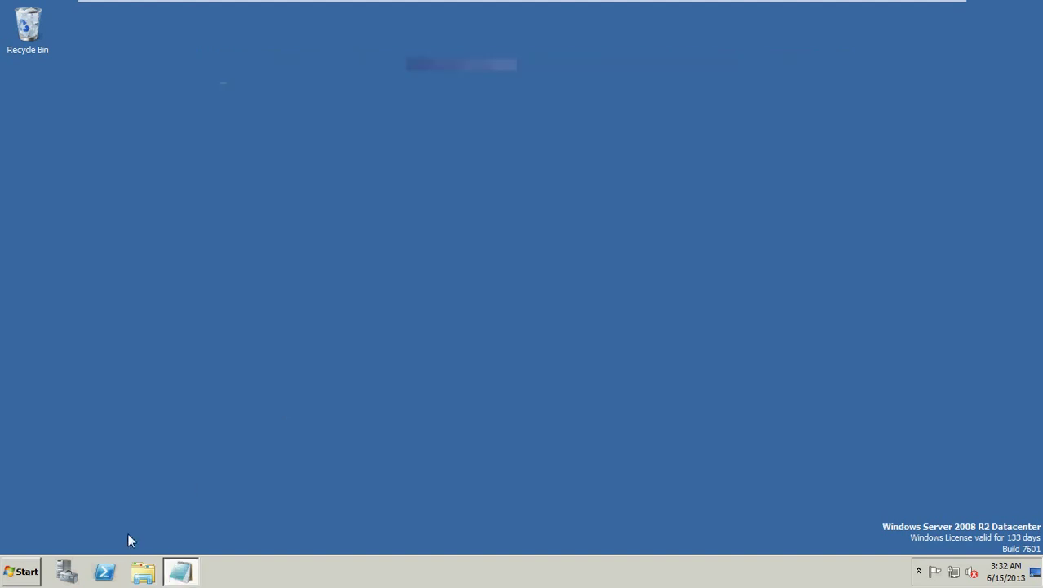
Reopen the Backup Data folder on Local Disk (C:), check its contents for the Backup file, and close the window
left_click(33, 571)
left_click(232, 331)
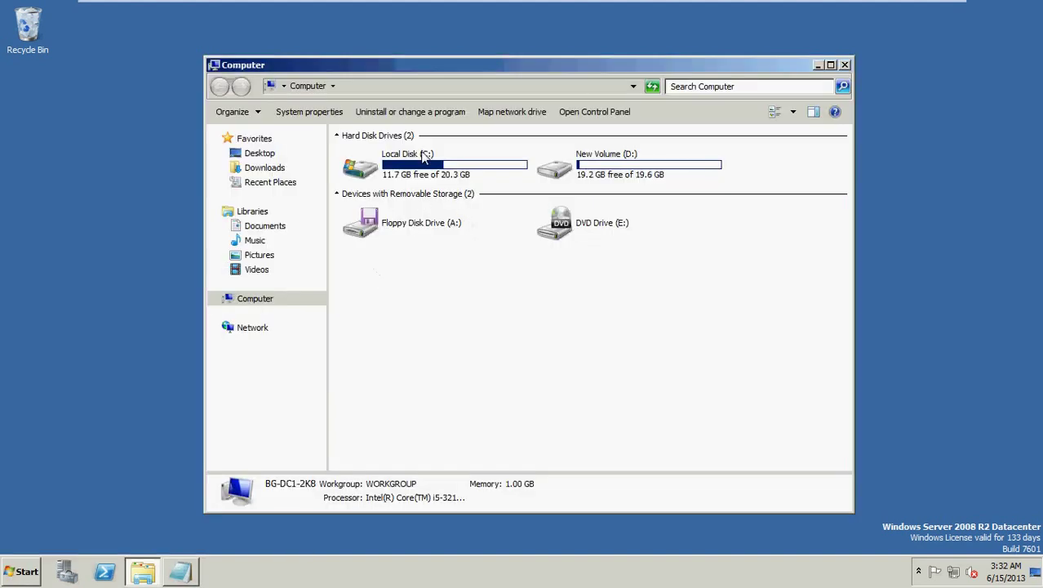
double_click(425, 163)
double_click(386, 159)
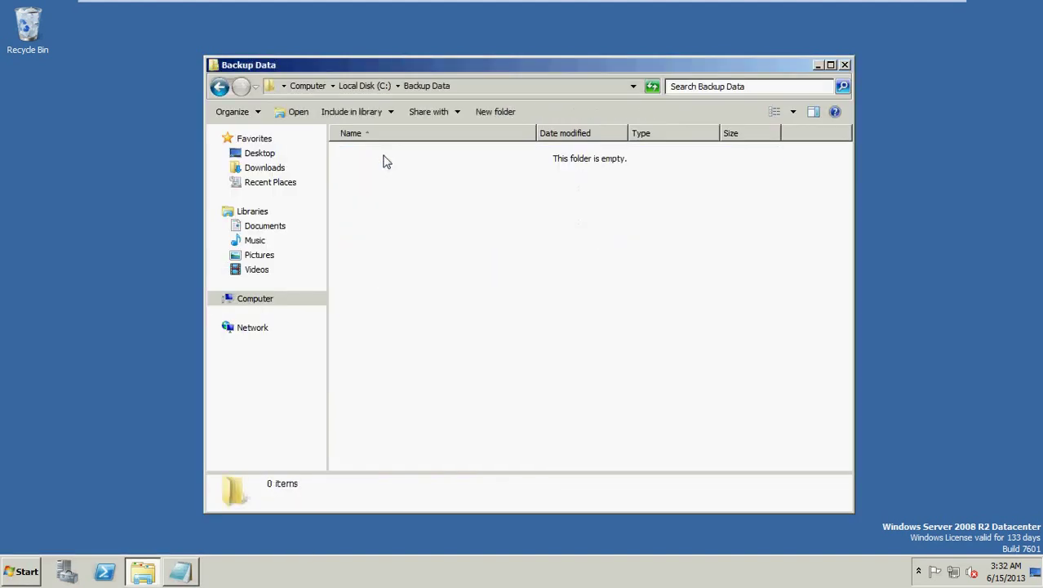
left_click(845, 64)
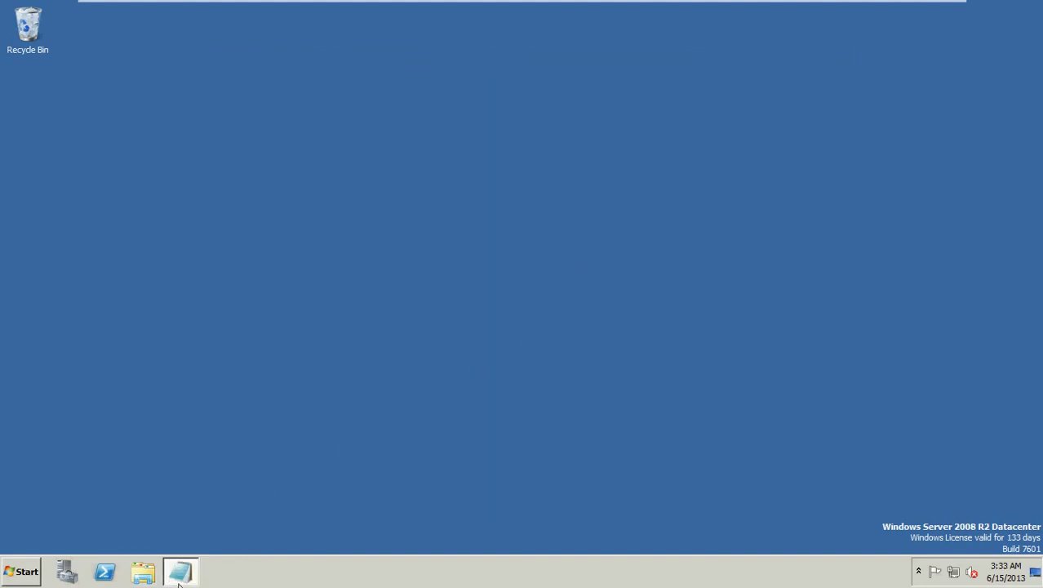
Bring back the Notepad note and replace its text with "how to recover that?????"
left_click(180, 573)
left_click_drag(615, 178, 107, 233)
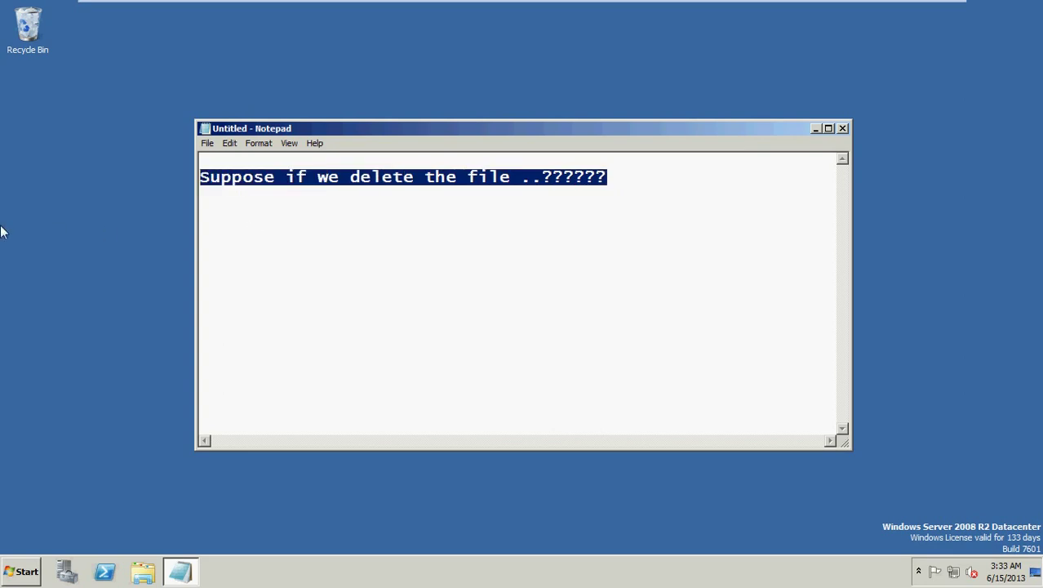
type("how to")
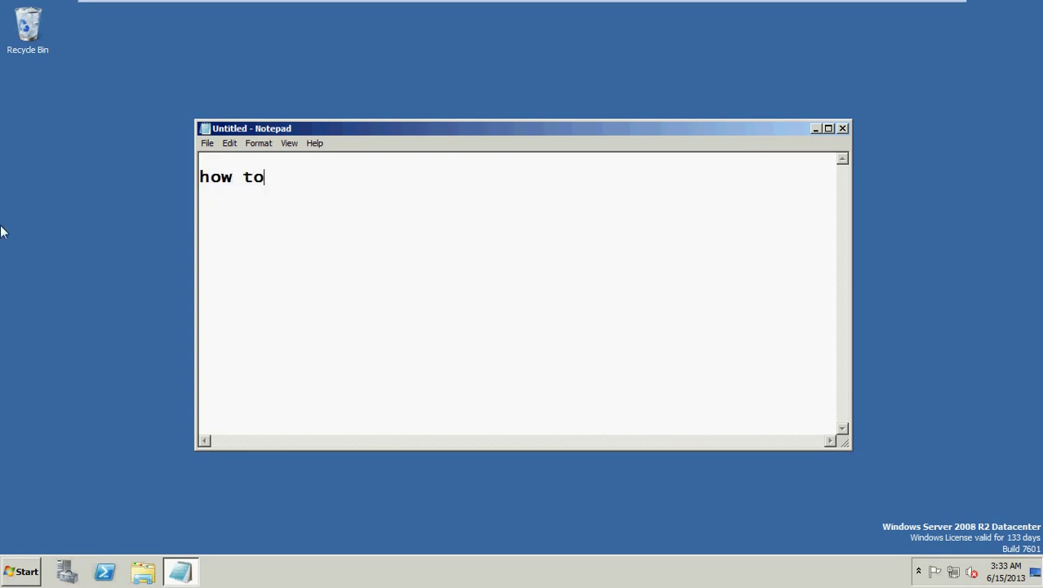
type(" recover ")
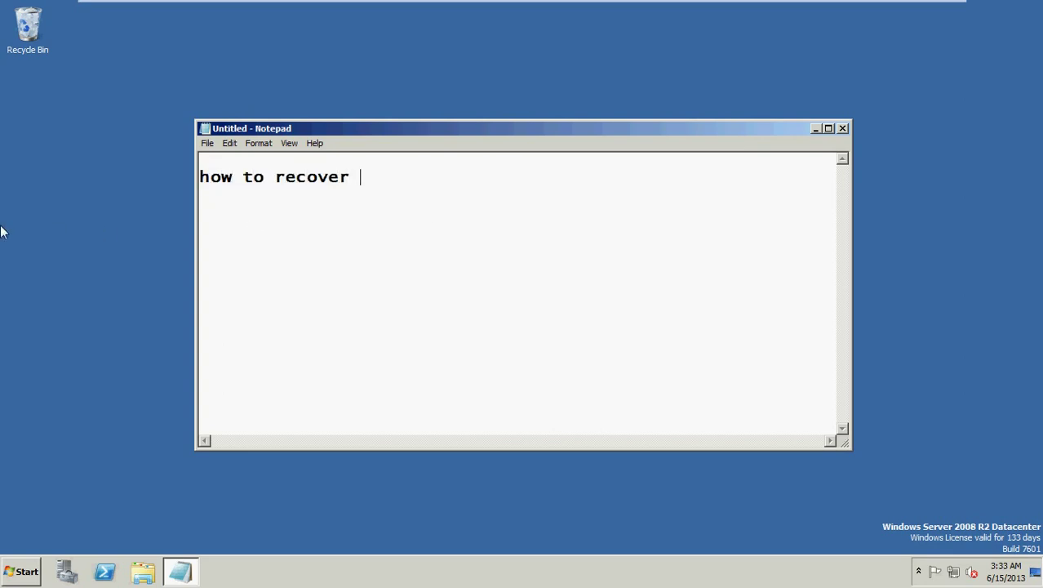
type("that?????")
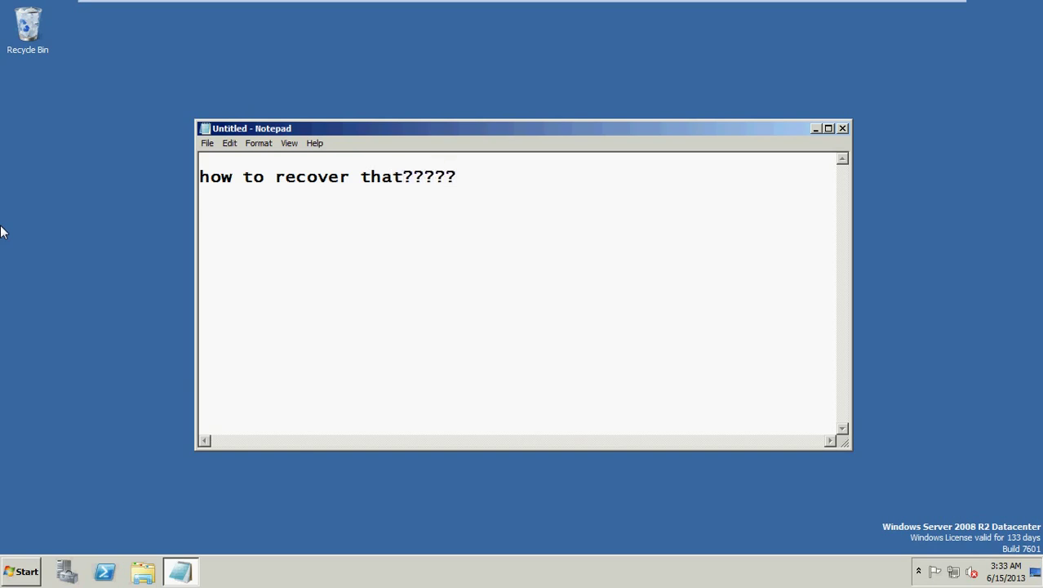
Show the previous versions in the properties of the Backup Data folder on Local Disk (C:)
left_click(23, 571)
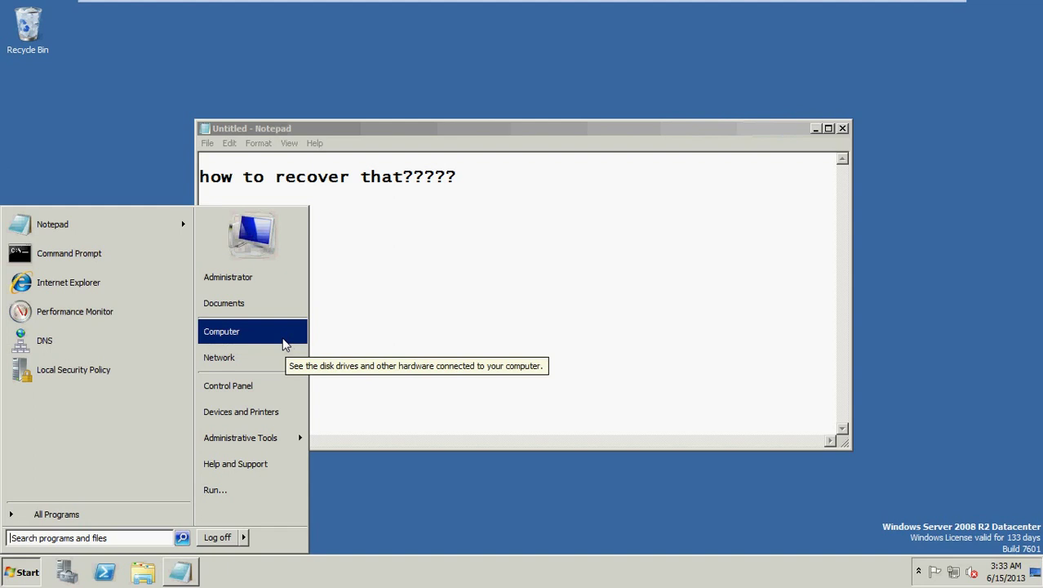
left_click(241, 338)
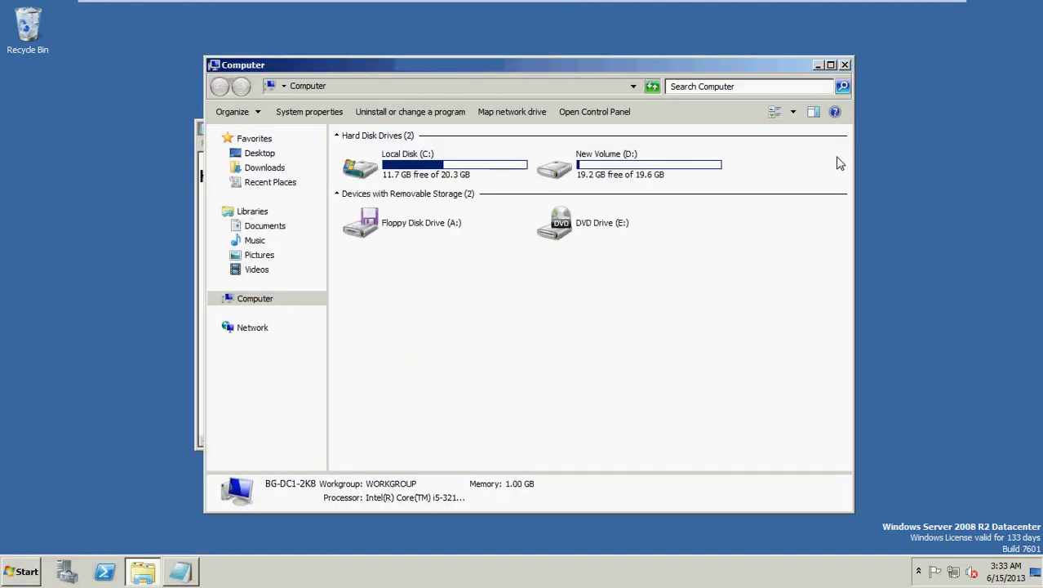
double_click(445, 169)
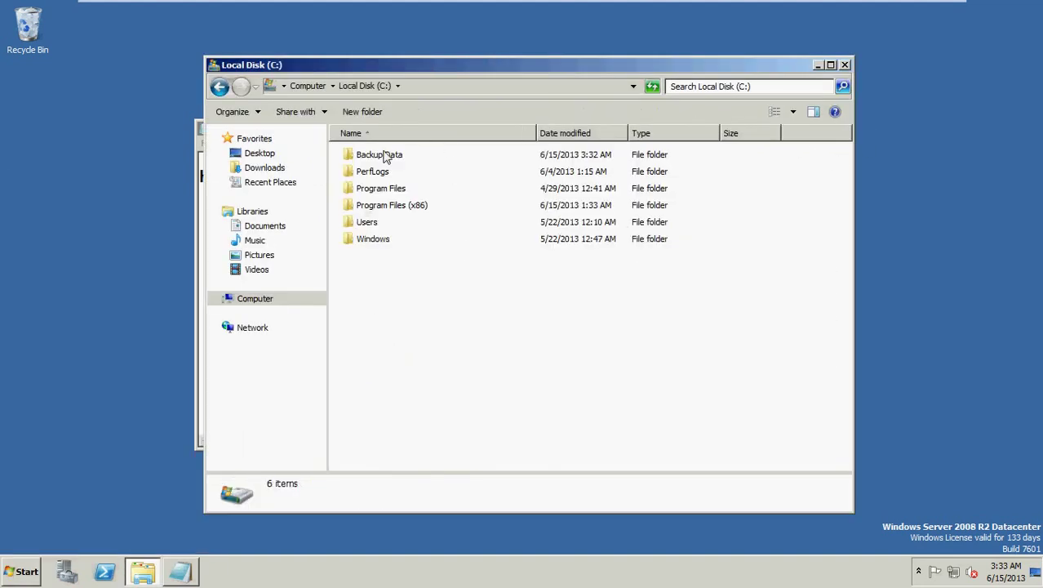
left_click(385, 158)
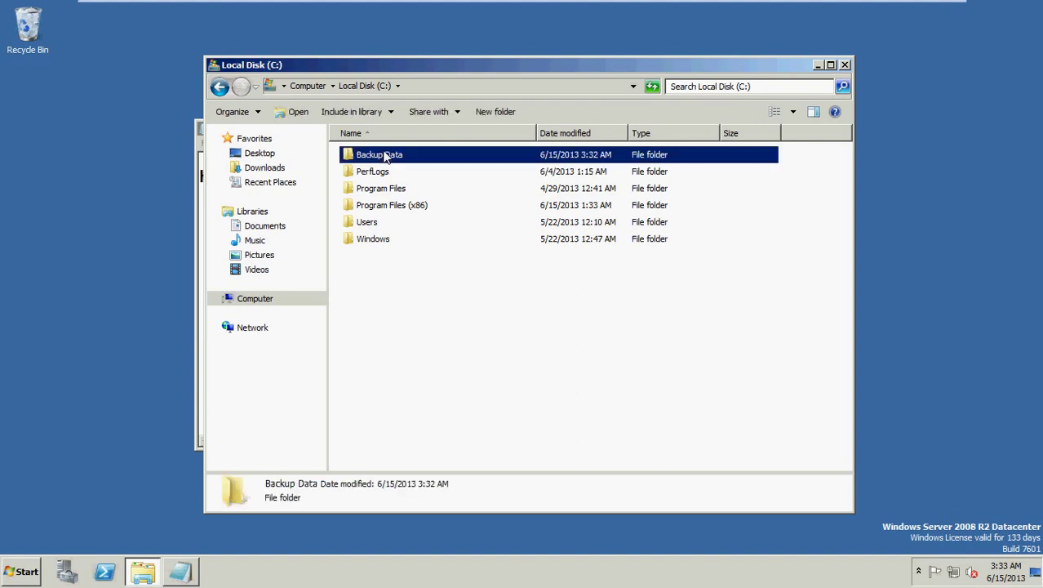
right_click(386, 158)
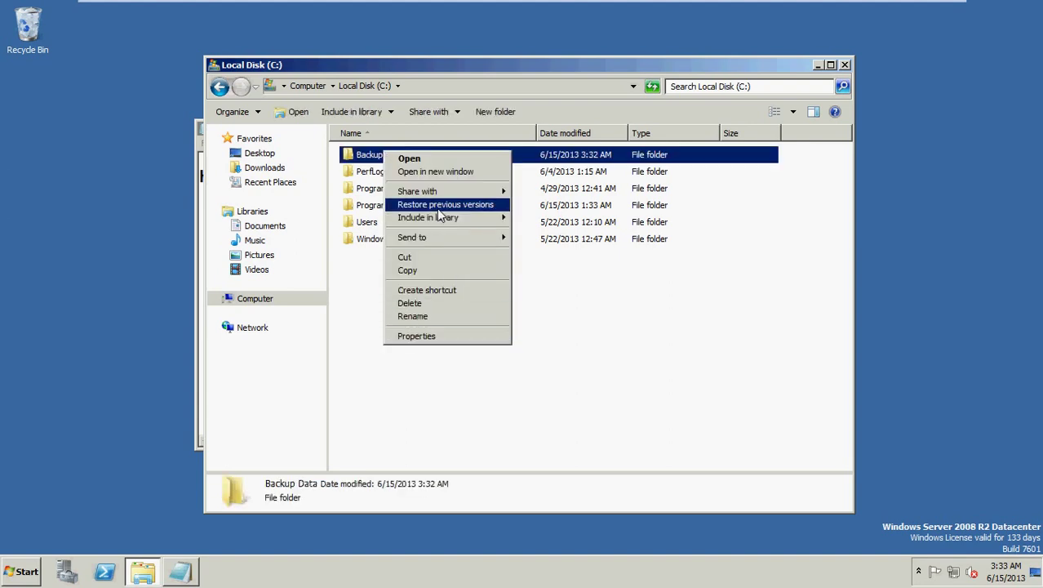
left_click(430, 336)
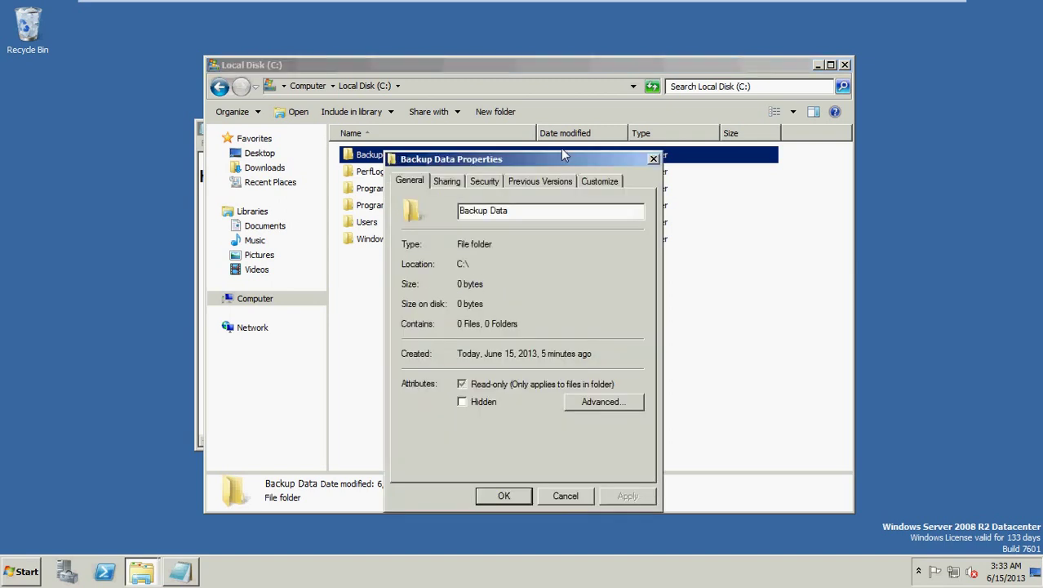
left_click(536, 181)
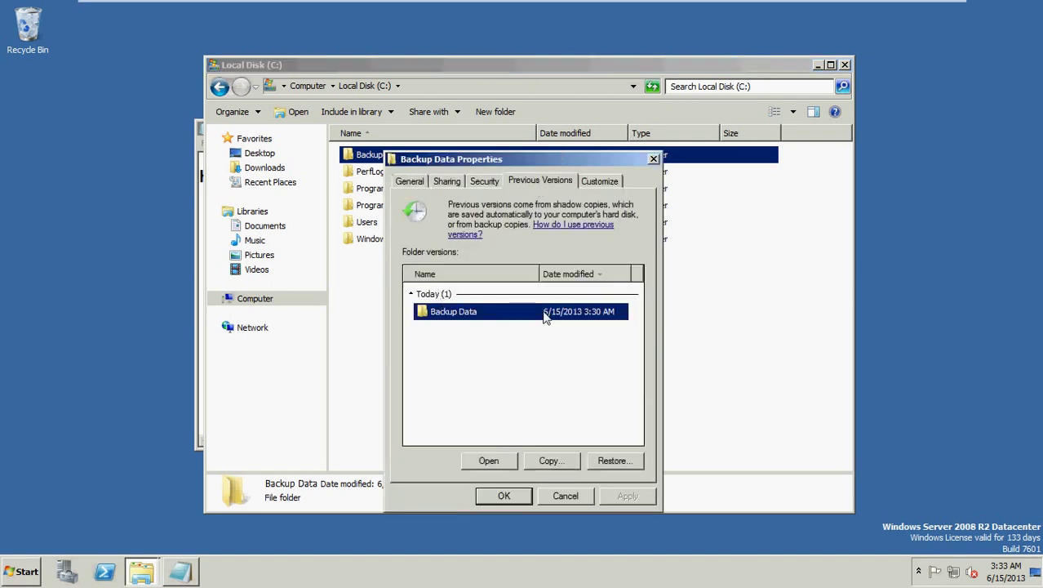
Open the Backup Data folder's previous version, check for the Backup file in it, and close that window
left_click(488, 460)
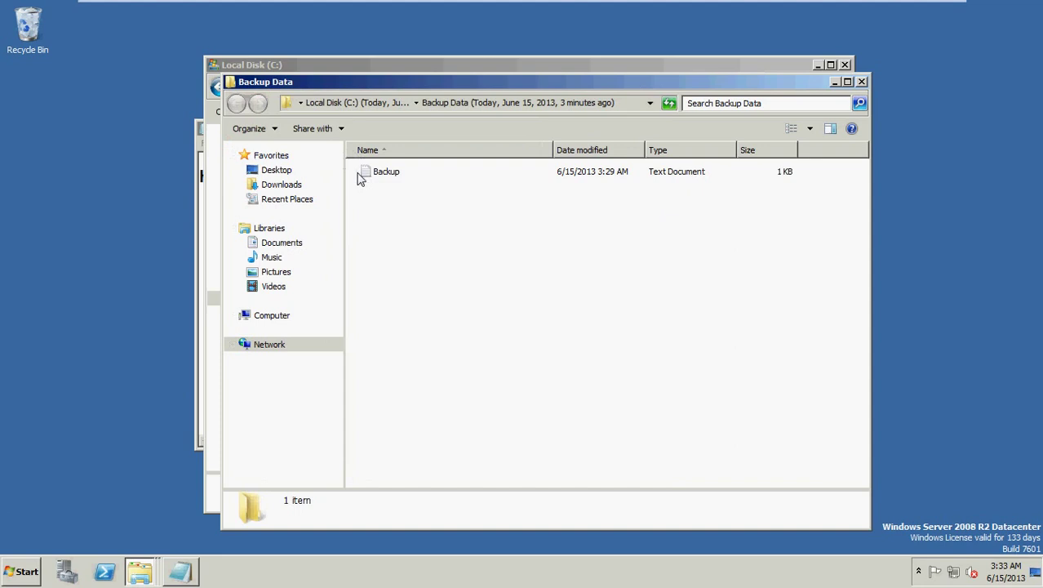
left_click(384, 172)
left_click(861, 81)
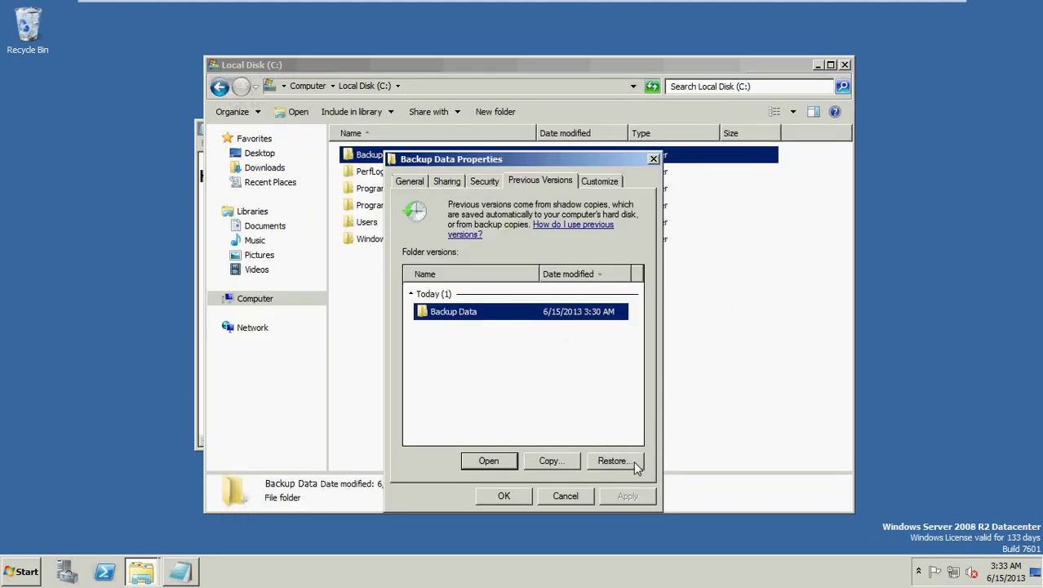
Restore the Backup Data folder to its previous version, accept the confirmations, and close the folder's properties
left_click(612, 460)
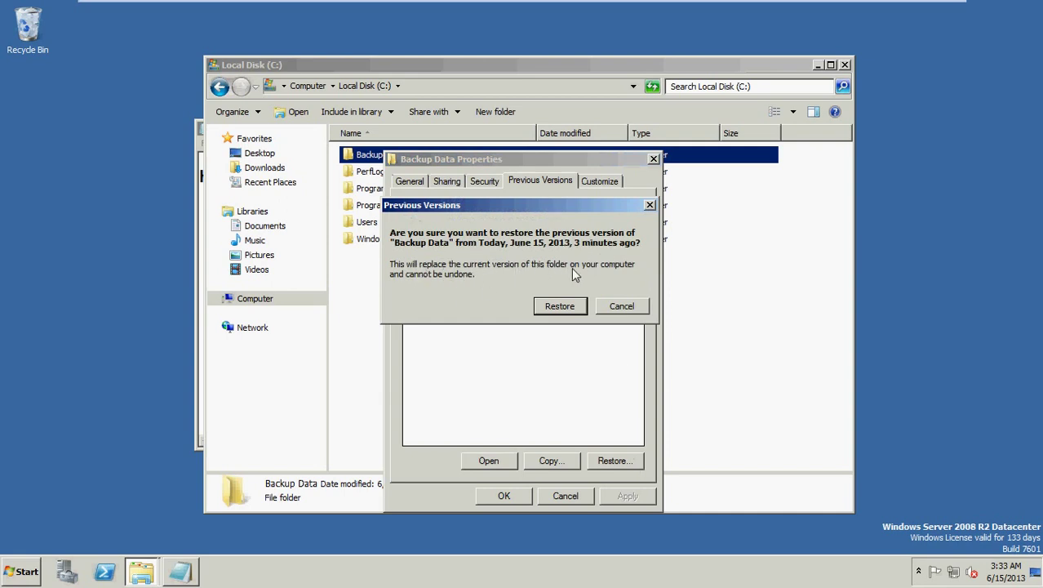
left_click(550, 309)
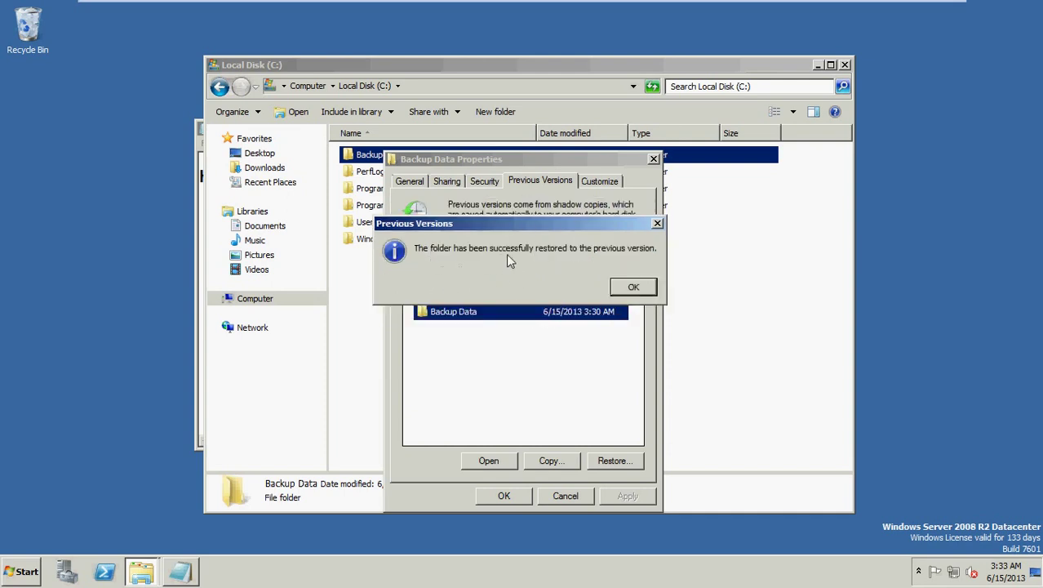
left_click(635, 289)
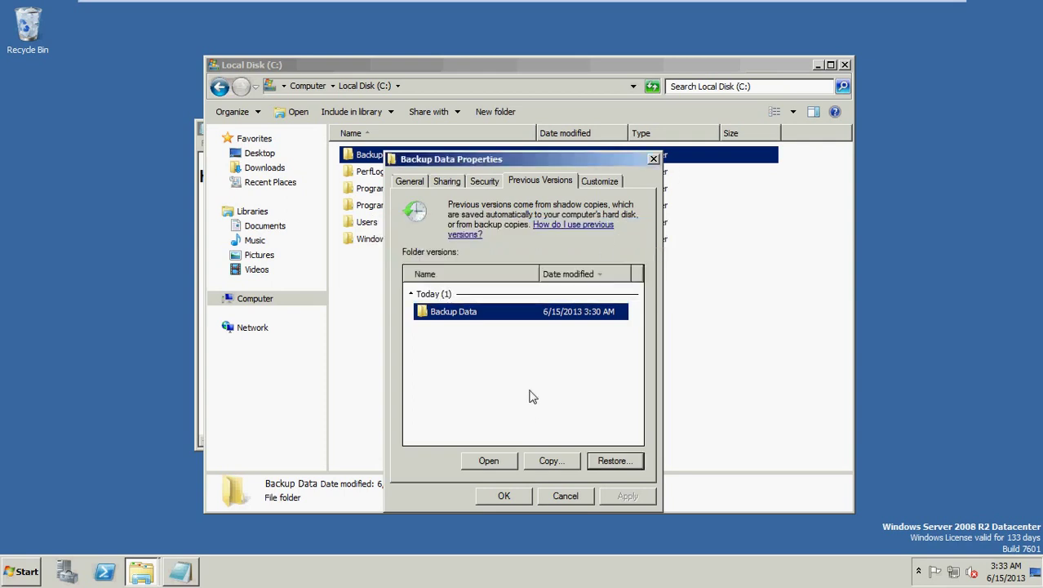
left_click(514, 496)
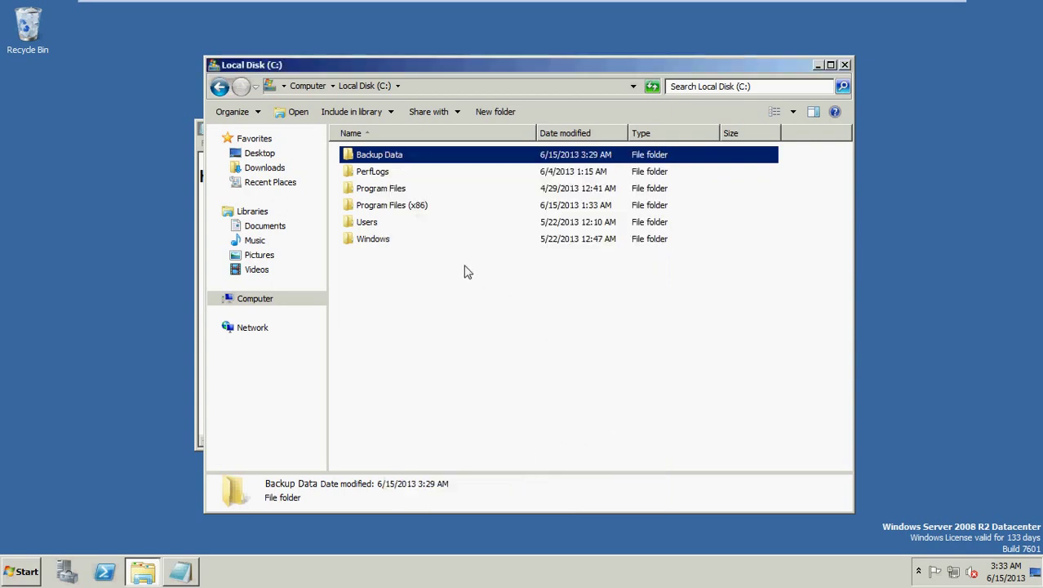
Open the restored Backup file in the Backup Data folder, examine its text, and close the file and folder windows
left_click(388, 162)
double_click(388, 162)
double_click(363, 160)
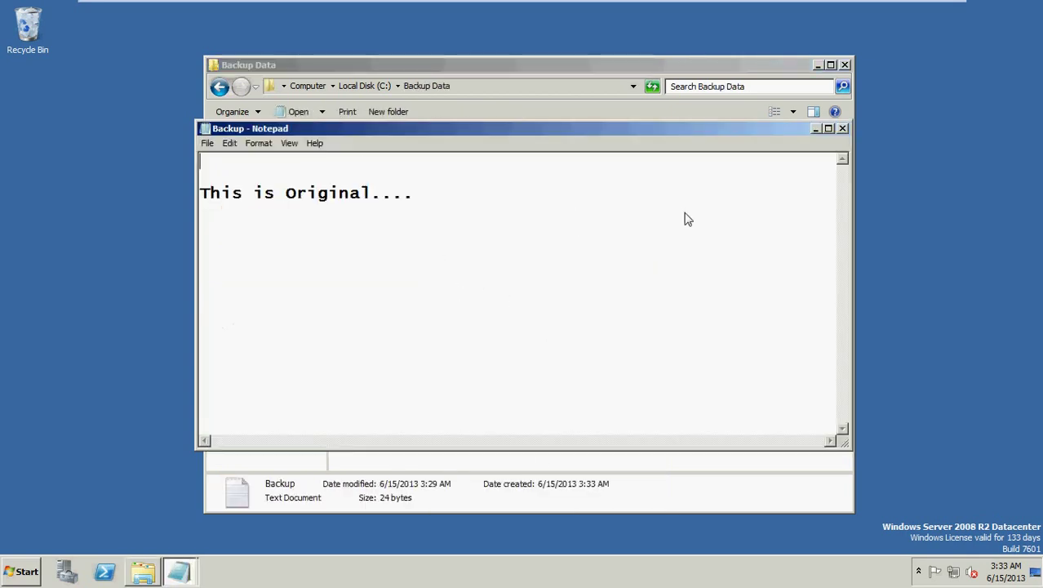
left_click(843, 128)
left_click(846, 65)
Replace the Notepad note with "Restored Old files..." one line lower
left_click_drag(512, 185, 69, 187)
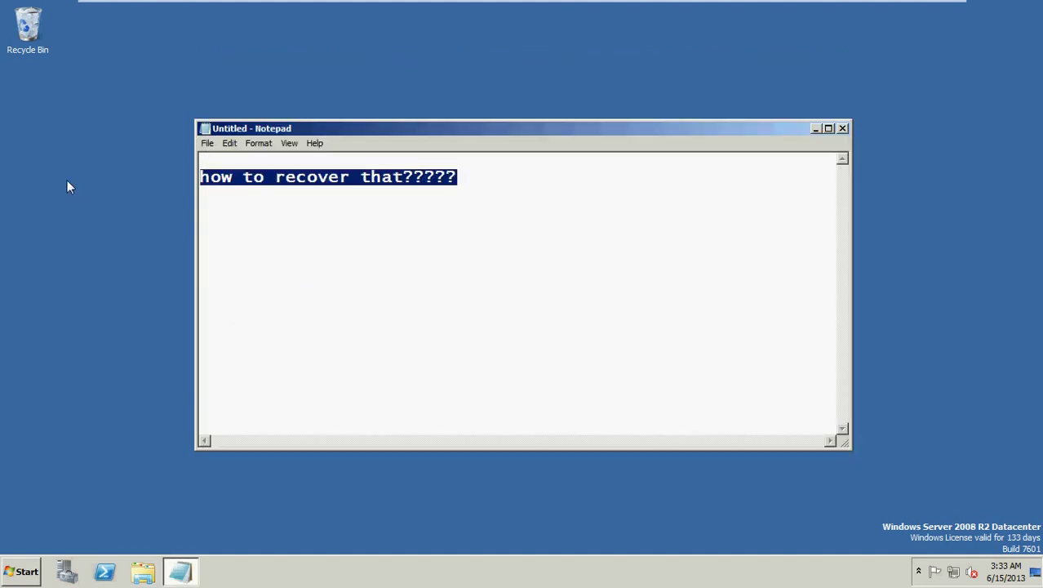
key("Return")
type("Restored")
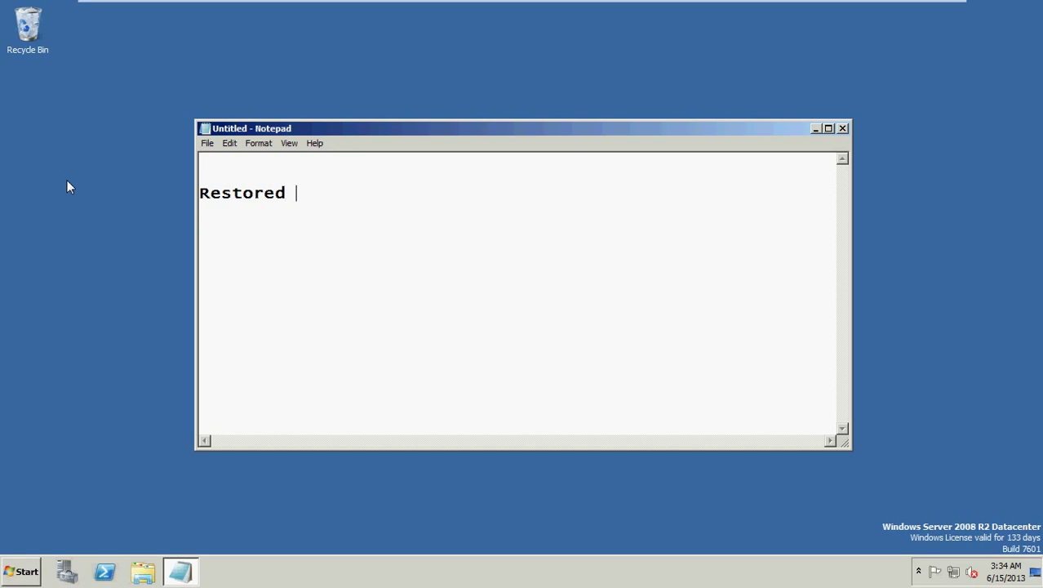
type(" Old files...")
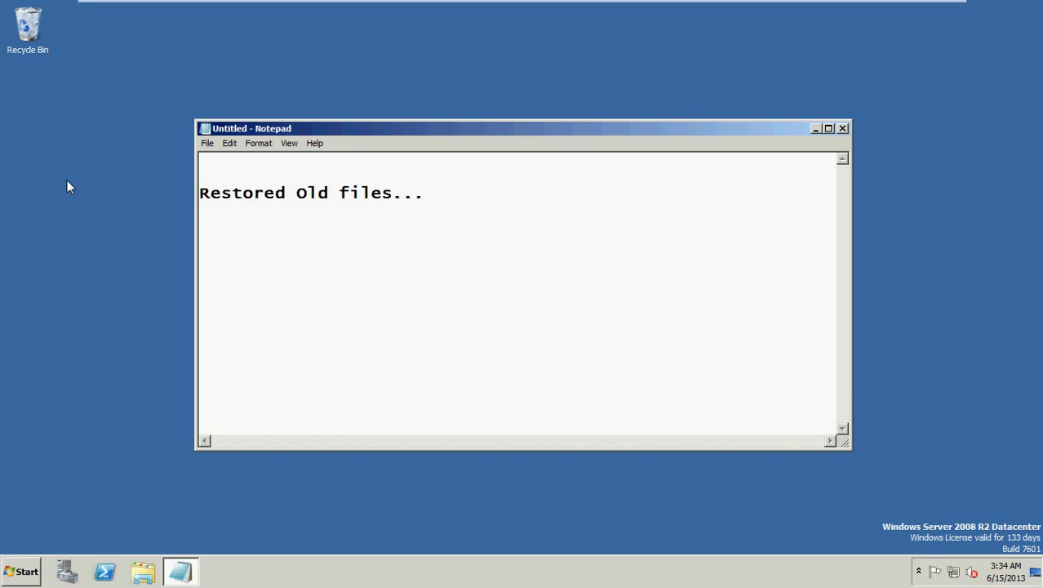
Replace the note with "Thankyou for watrching this video" and add the presenter's name two lines below
key("shift+Left")
key("shift+Left")
key("shift+Left")
key("shift+Left")
key("shift+Left")
key("shift+Left")
key("shift+Left")
key("shift+Left")
key("shift+Left")
key("shift+Left")
key("shift+Left")
key("shift+Left")
key("shift+Left")
key("shift+Left")
key("shift+Left")
key("shift+Left")
key("shift+Left")
key("shift+Left")
key("shift+Left")
key("shift+Left")
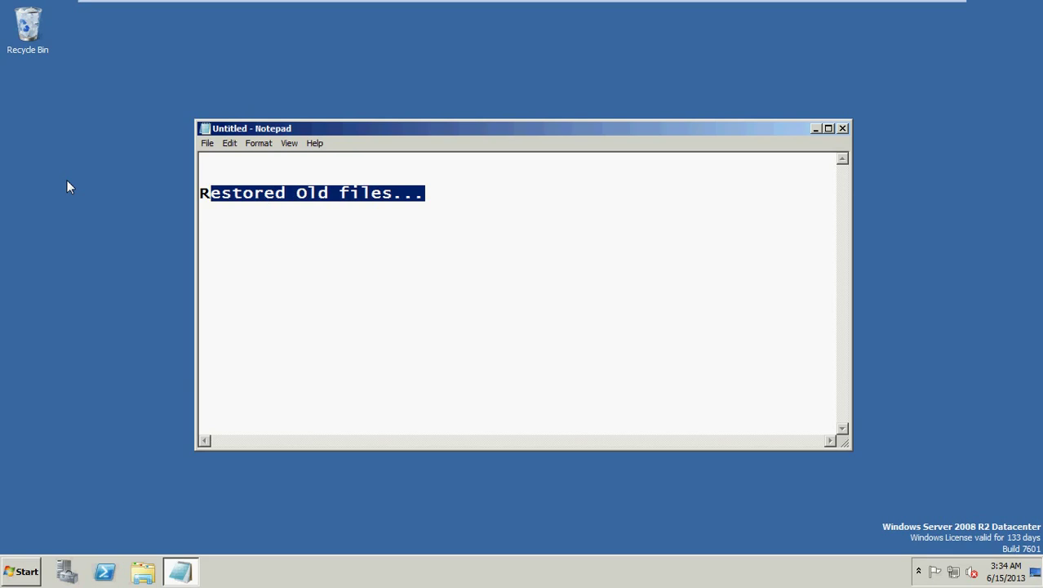
type("T")
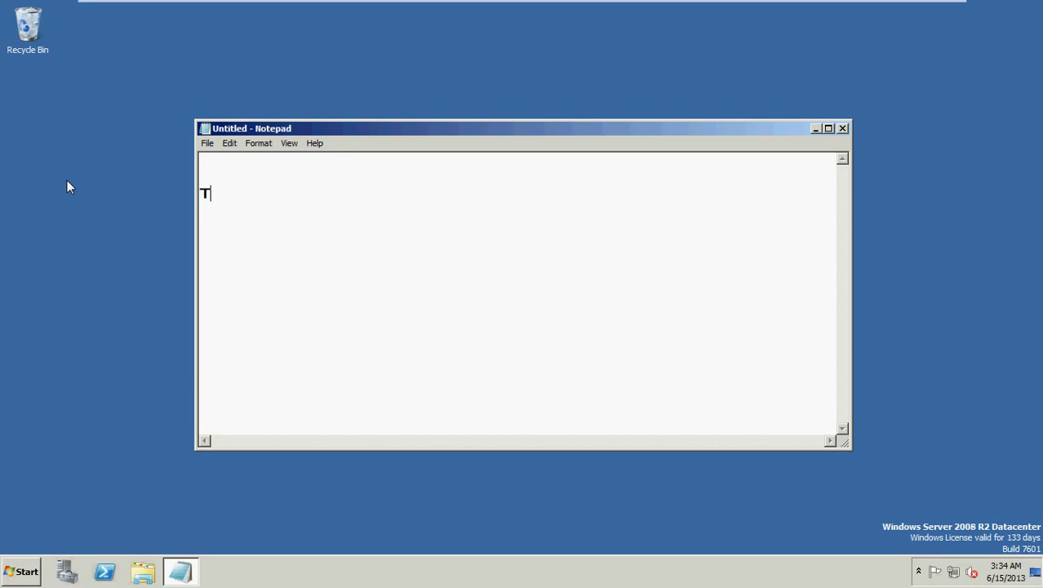
type("hankyou for watrching this ")
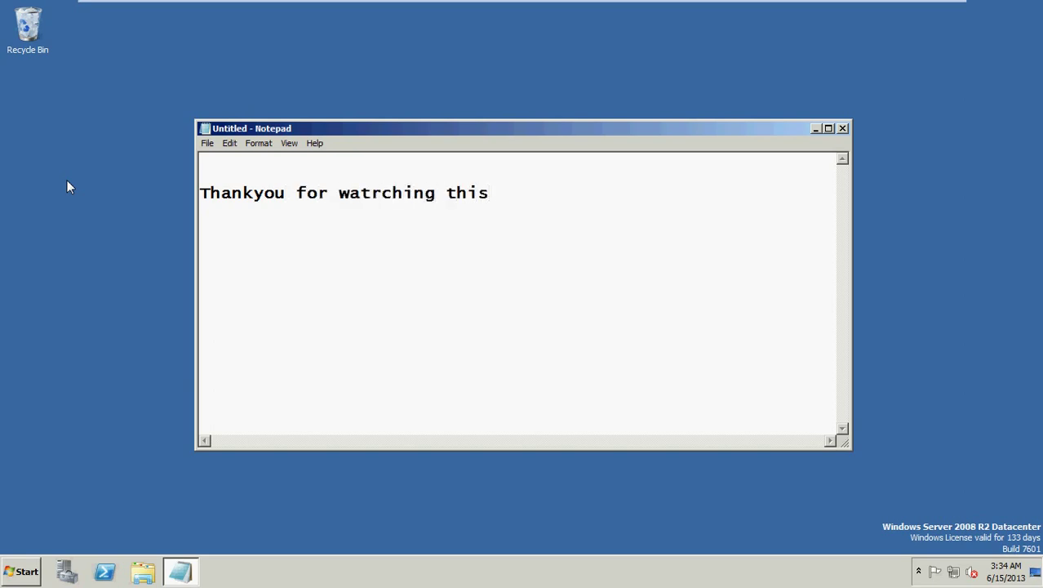
type("video")
key("Return")
key("Return")
type("Su")
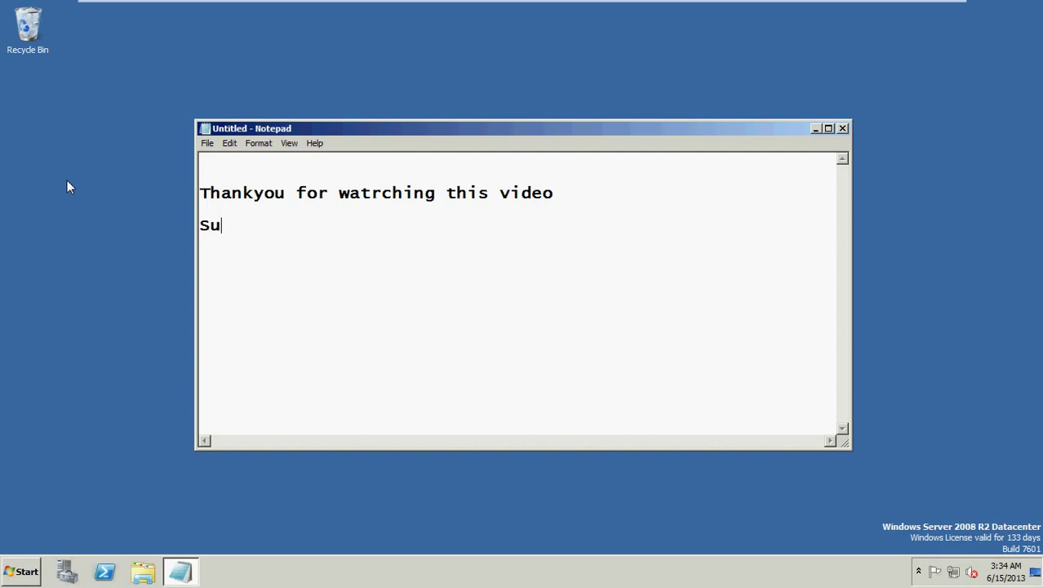
type("neesh CS")
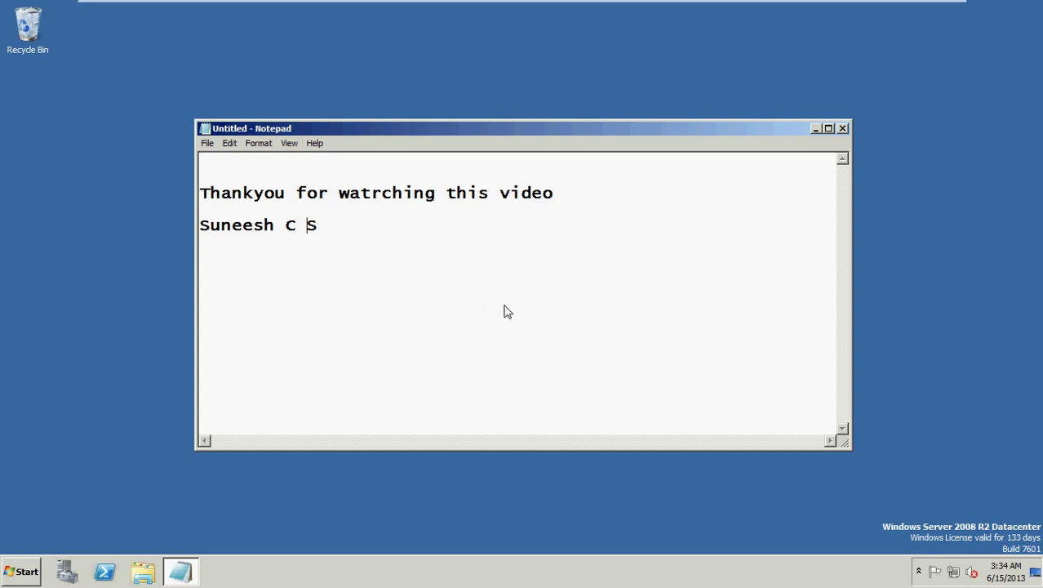
Close the Notepad note without saving it and minimize the virtual machine window to return to the host desktop
left_click(843, 129)
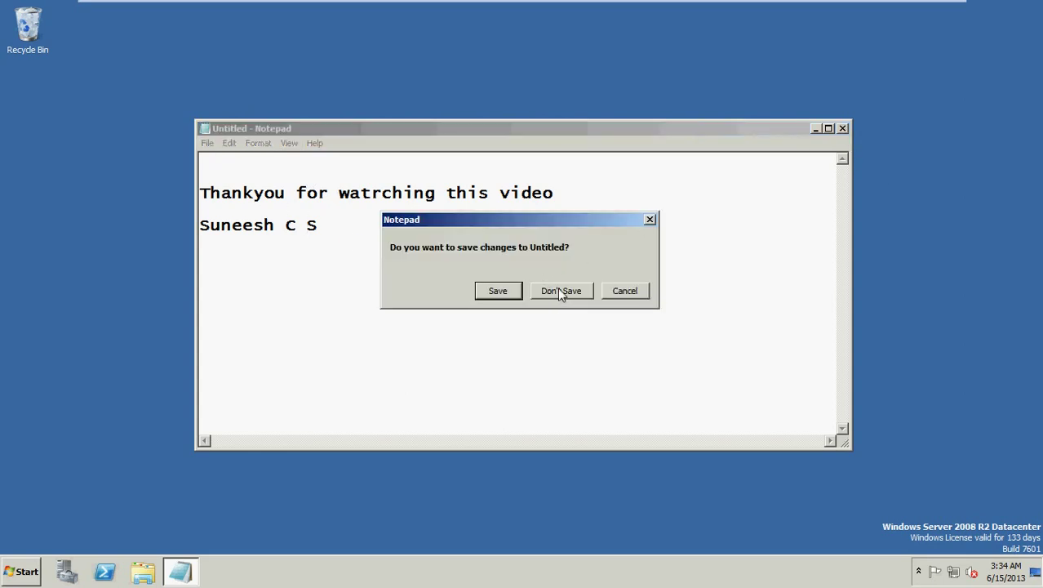
left_click(559, 290)
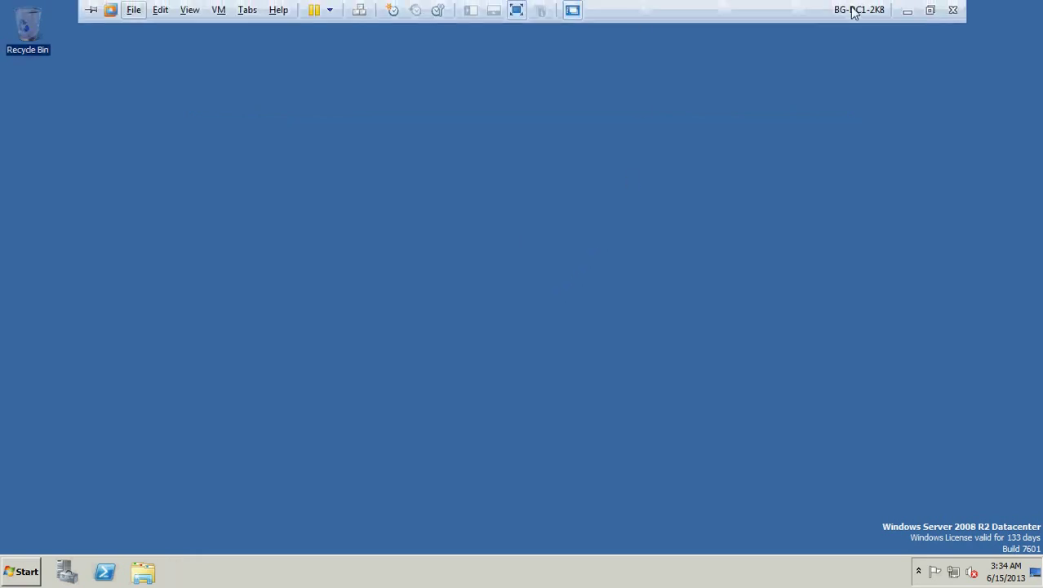
left_click(906, 10)
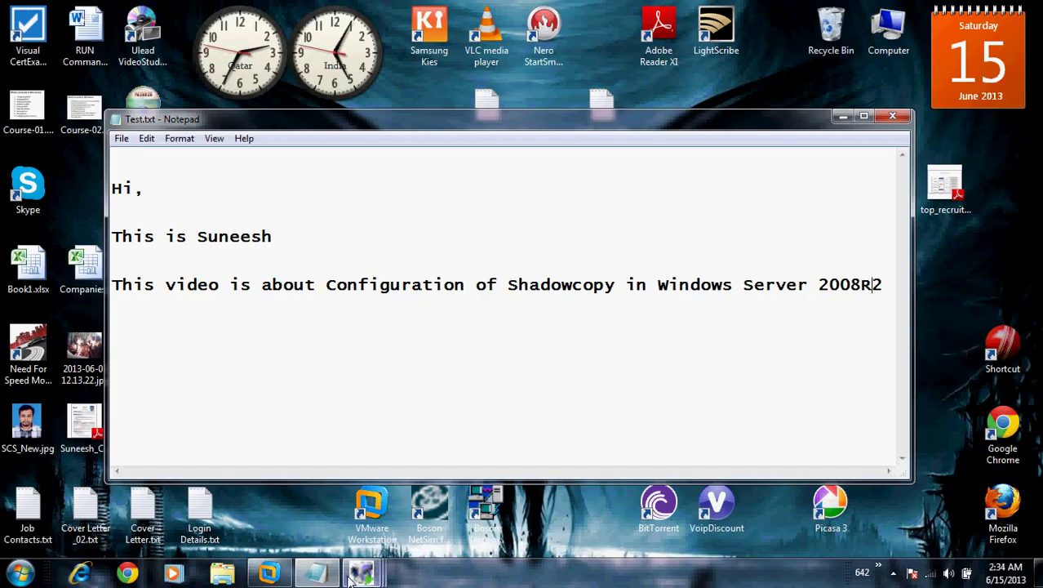